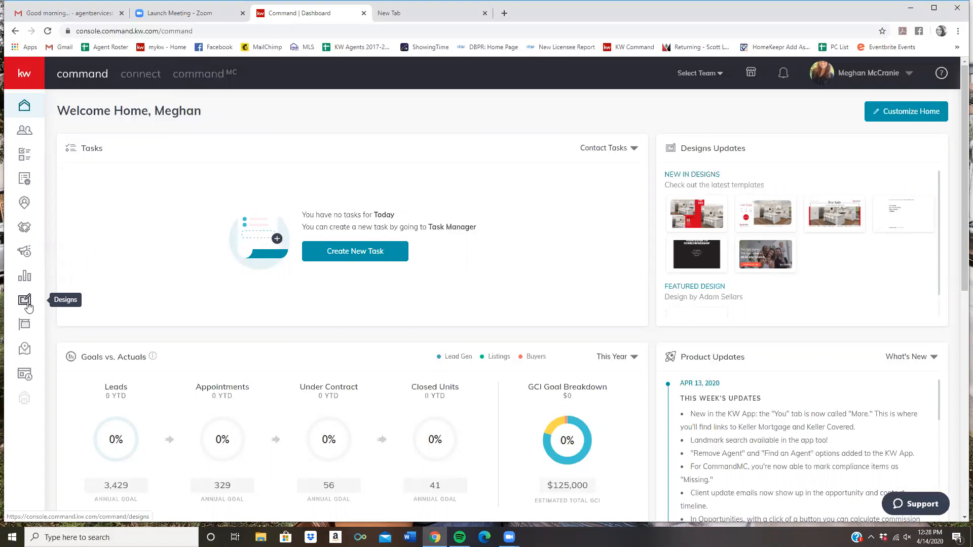
Step: Go to the Designs area to see the 55 saved design templates
{"action": "left_click", "coordinate": [24, 302]}
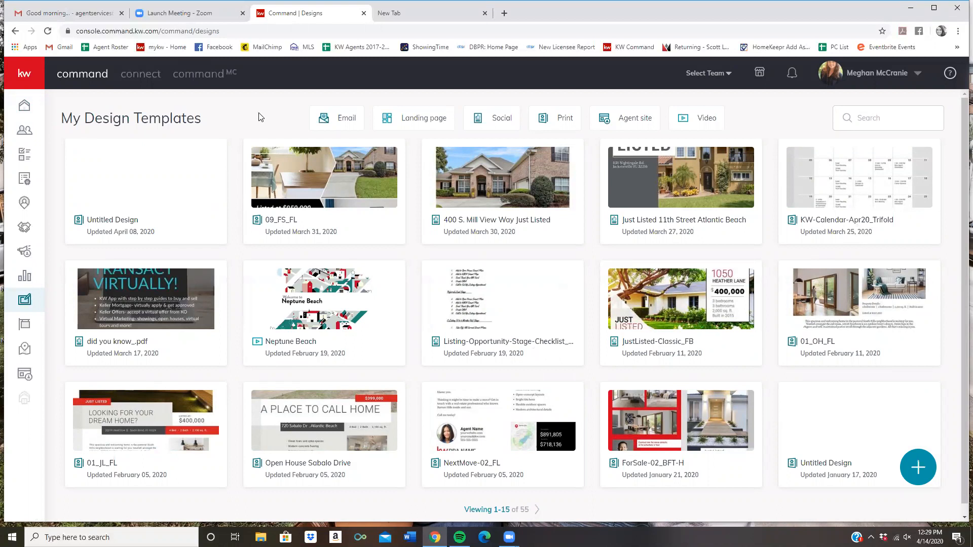
Step: Start a new Print design with 'Import photos & Text from a Listing' enabled
{"action": "left_click", "coordinate": [922, 468]}
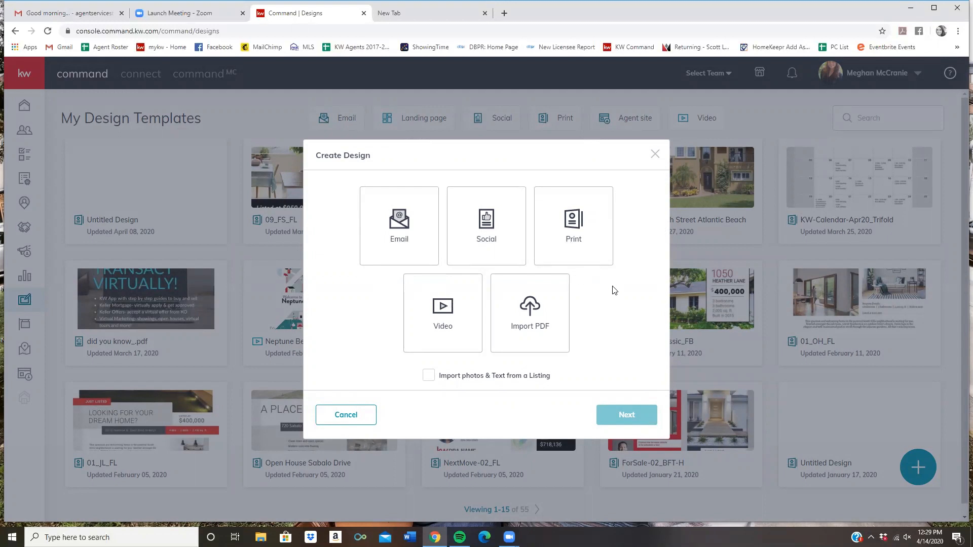
{"action": "left_click", "coordinate": [571, 217]}
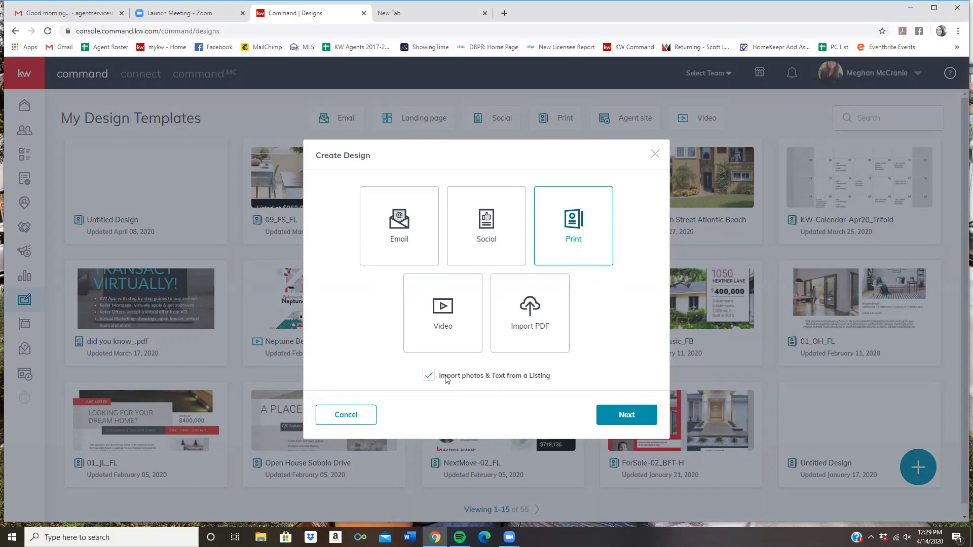
{"action": "left_click", "coordinate": [622, 416]}
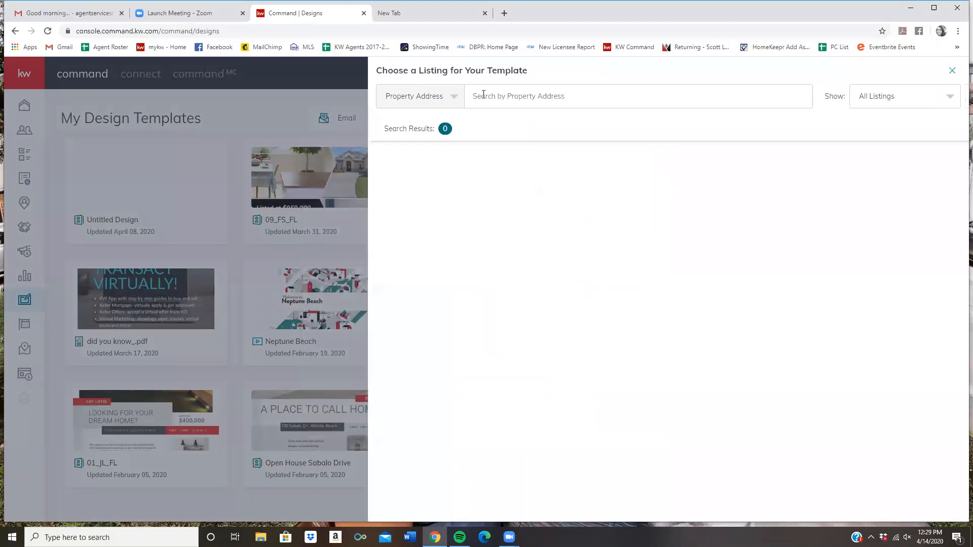
{"action": "left_click", "coordinate": [531, 97]}
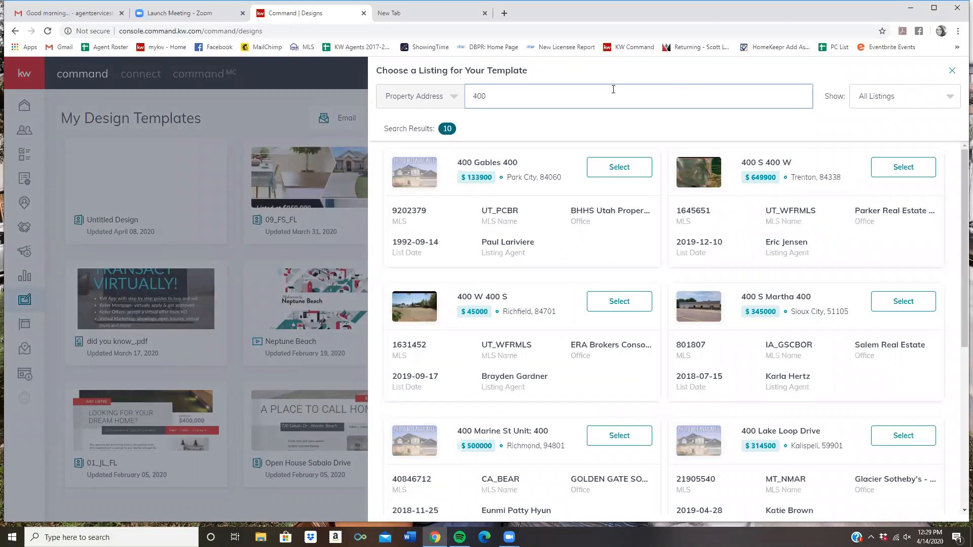
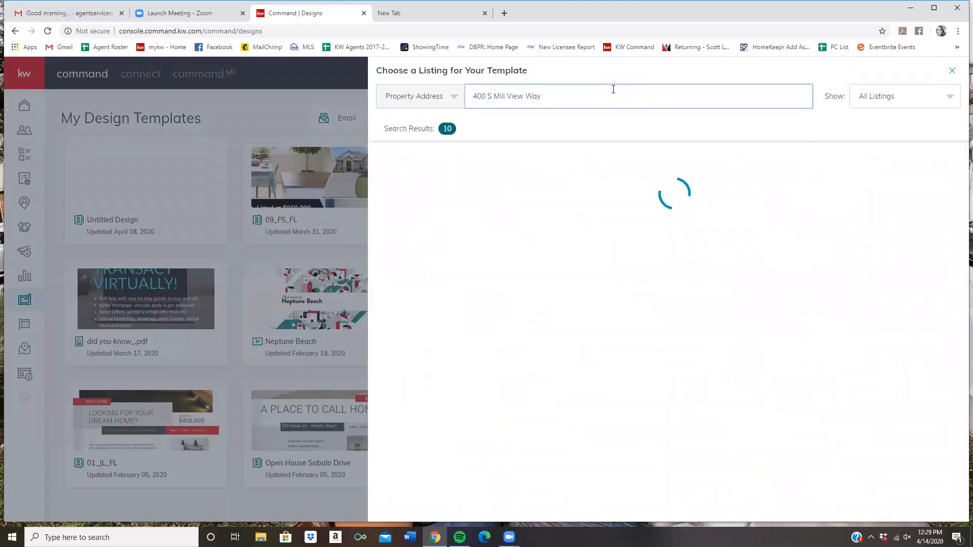
{"action": "left_click", "coordinate": [607, 170]}
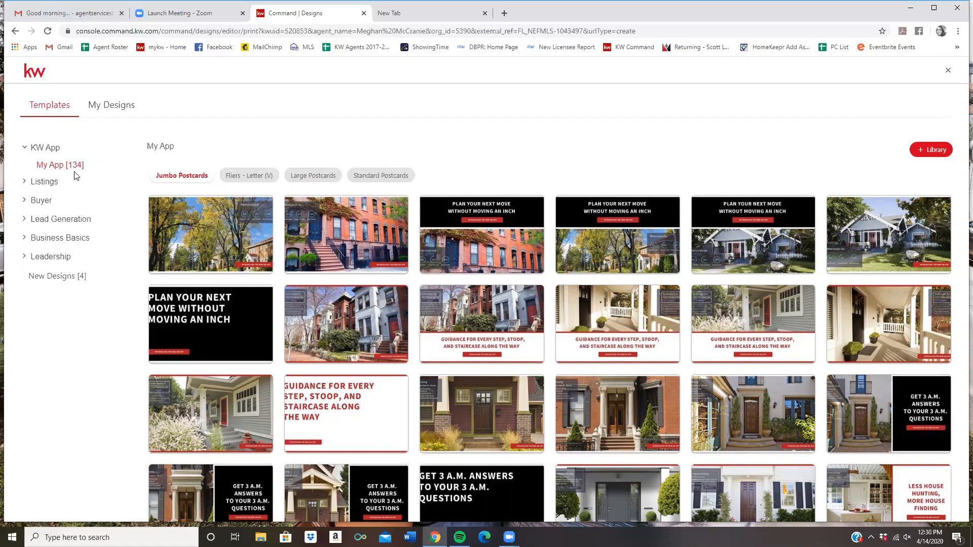
Step: Use the 07_FS_FL template from Listings > For Sale > Fliers - Letter
{"action": "left_click", "coordinate": [45, 183]}
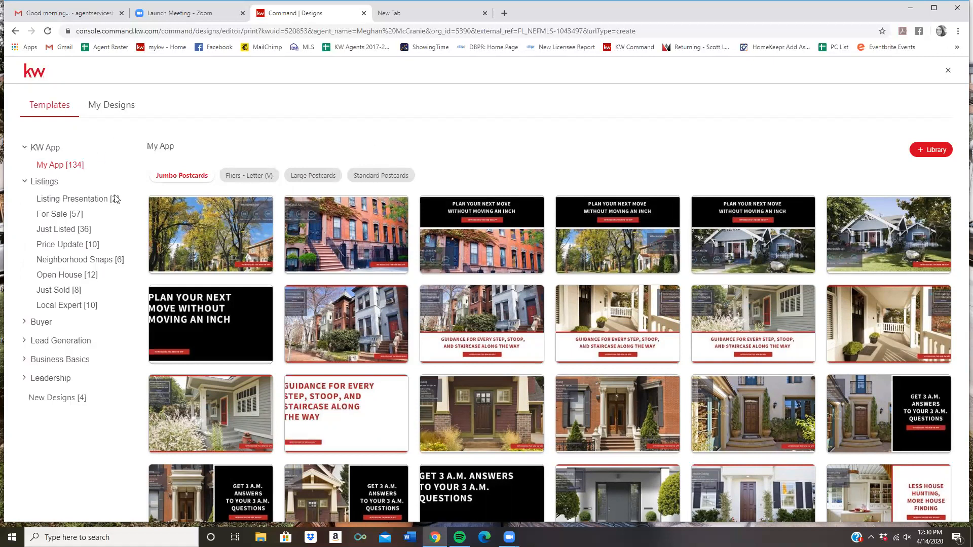
{"action": "left_click", "coordinate": [46, 217]}
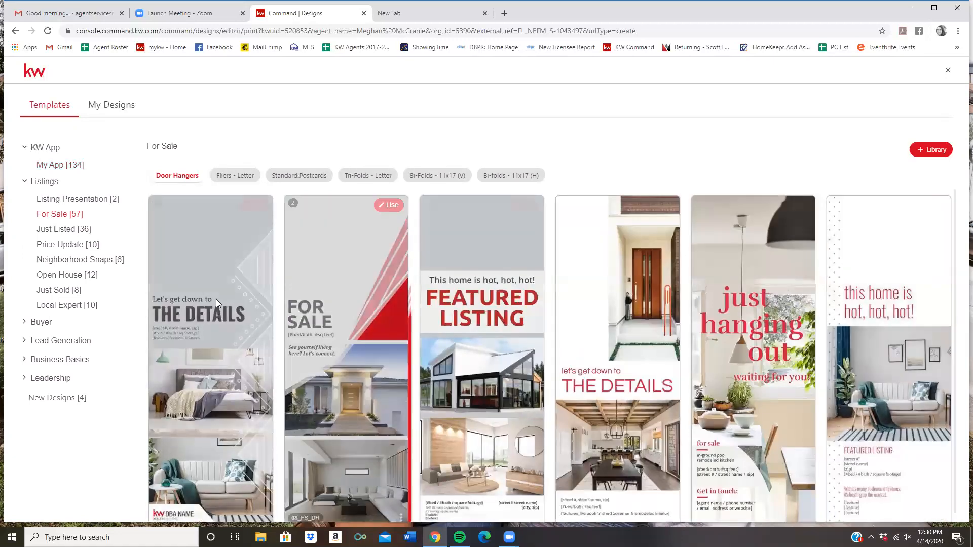
{"action": "mouse_move", "coordinate": [857, 353]}
{"action": "scroll", "coordinate": [836, 349], "scroll_direction": "down", "scroll_amount": 1}
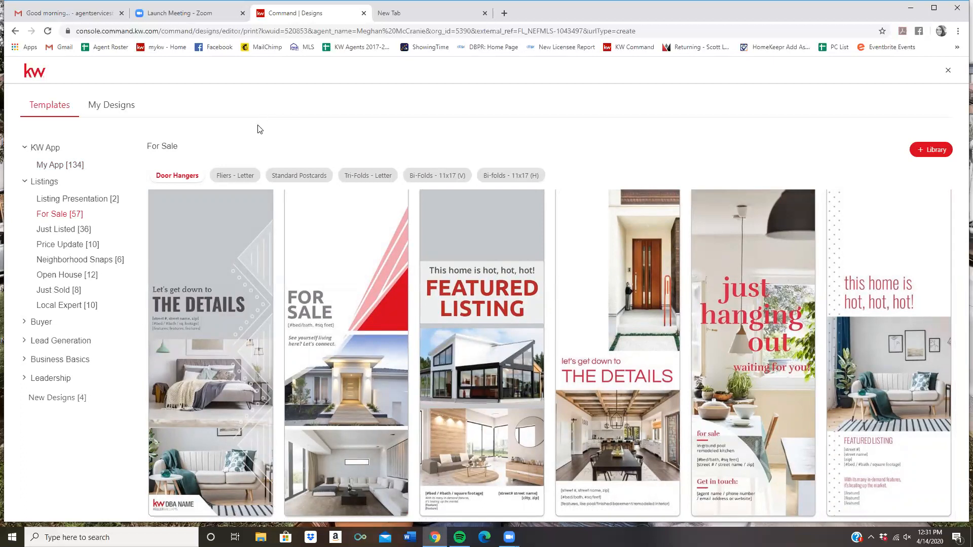
{"action": "left_click", "coordinate": [232, 176]}
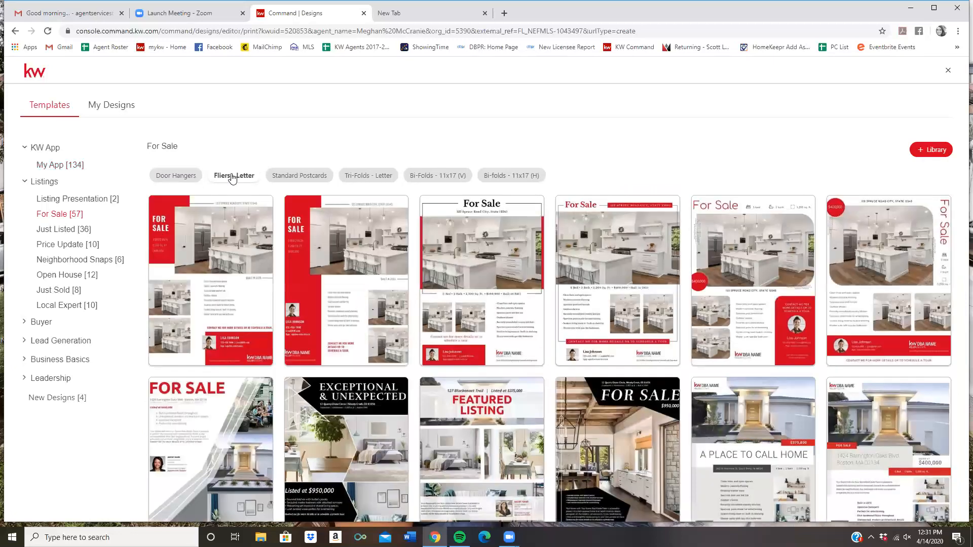
{"action": "scroll", "coordinate": [554, 276], "scroll_direction": "down", "scroll_amount": 4}
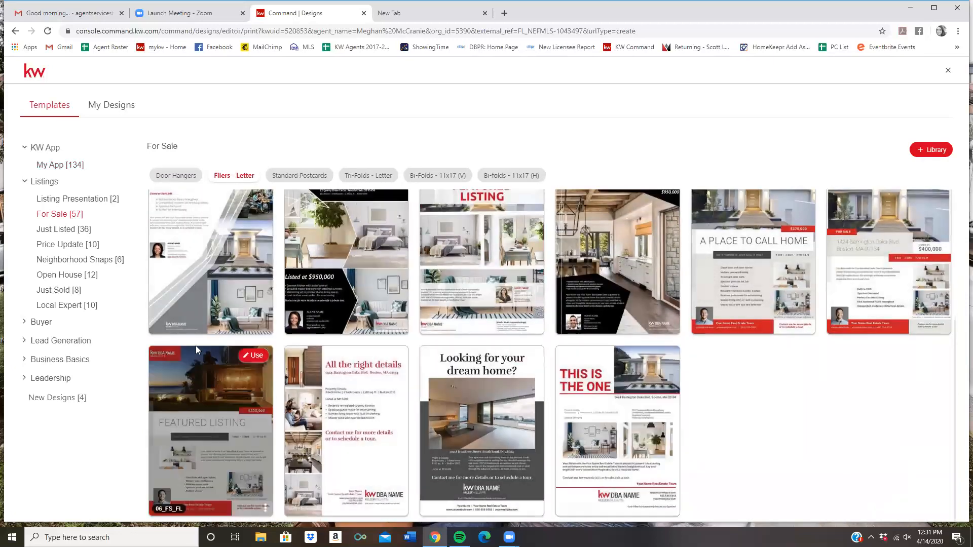
{"action": "scroll", "coordinate": [173, 362], "scroll_direction": "up", "scroll_amount": 2}
{"action": "scroll", "coordinate": [736, 283], "scroll_direction": "up", "scroll_amount": 1}
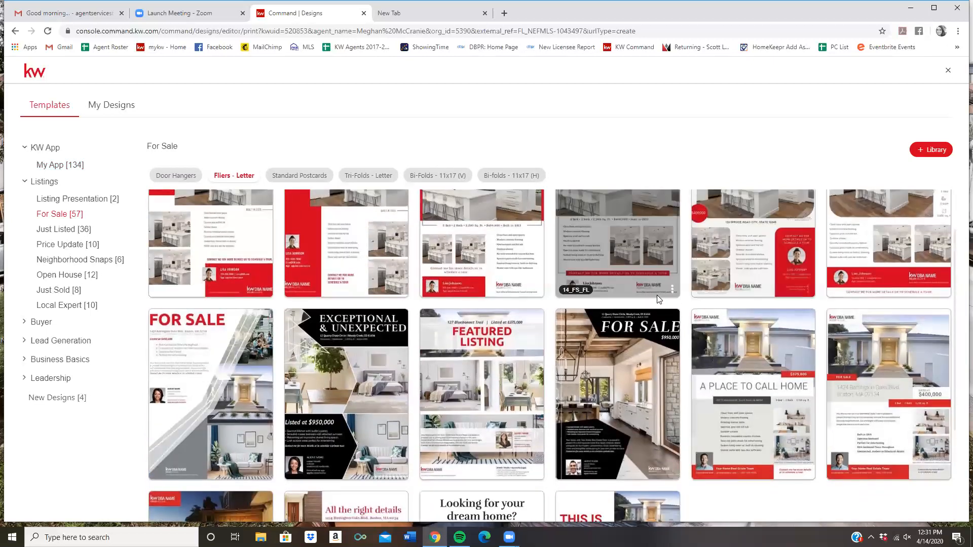
{"action": "scroll", "coordinate": [658, 295], "scroll_direction": "down", "scroll_amount": 1}
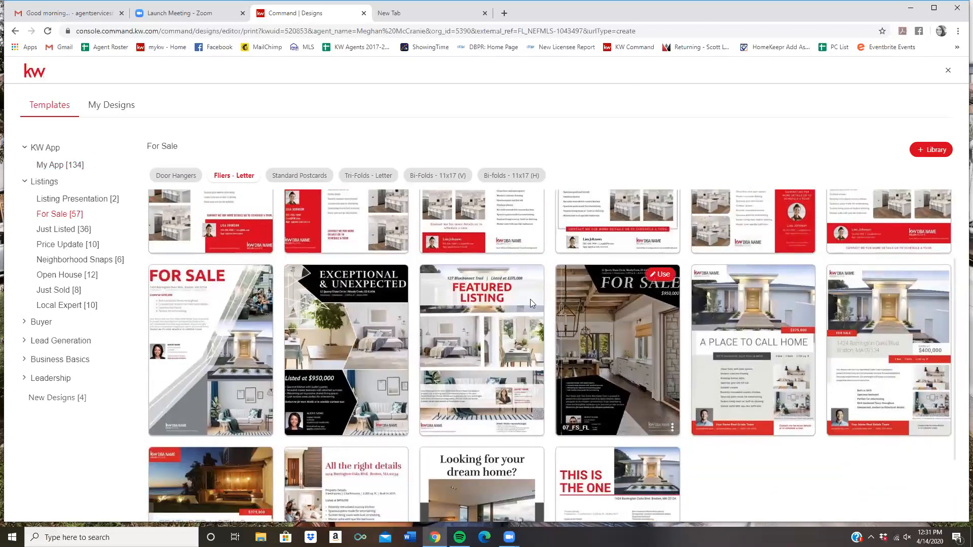
{"action": "left_click", "coordinate": [661, 278]}
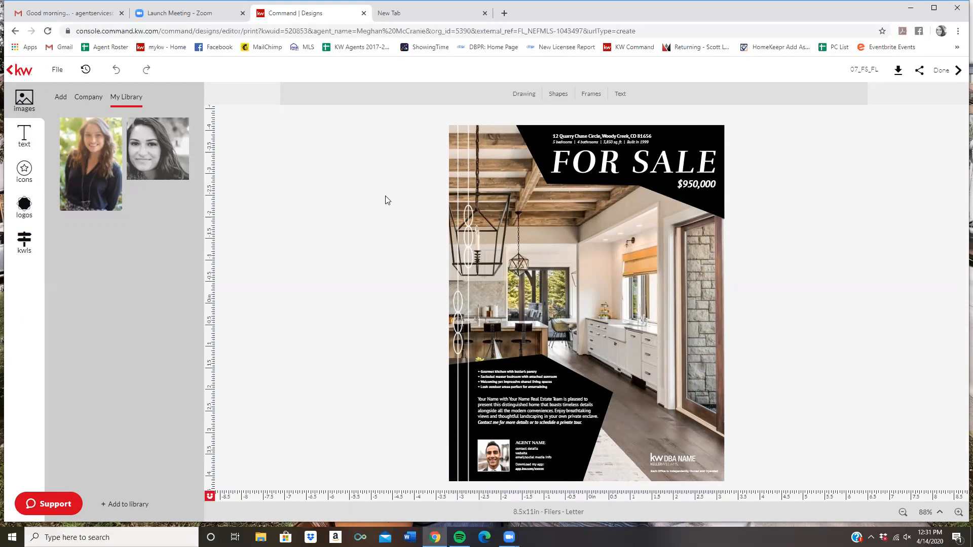
Step: Place the listing's brick front exterior photo into the flyer's main image frame
{"action": "left_click", "coordinate": [25, 242]}
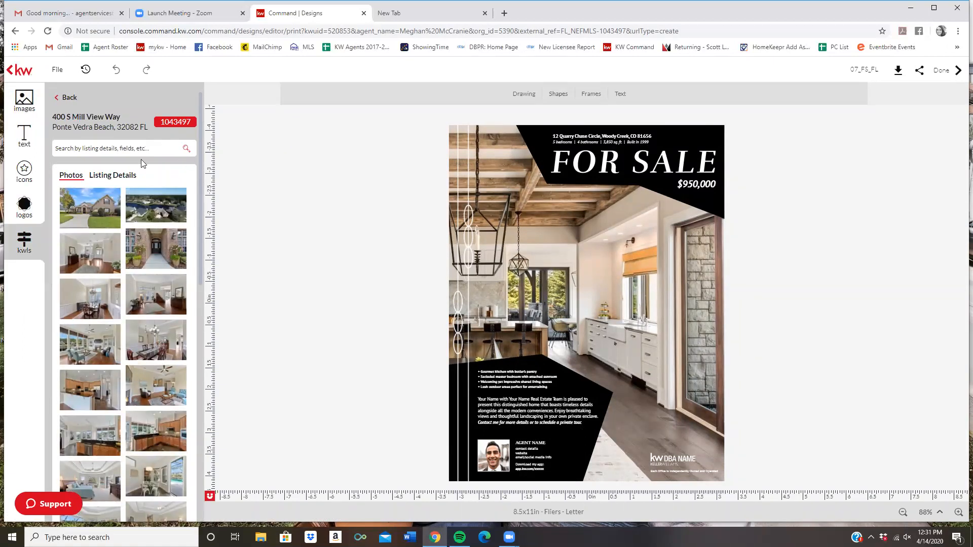
{"action": "mouse_move", "coordinate": [99, 215]}
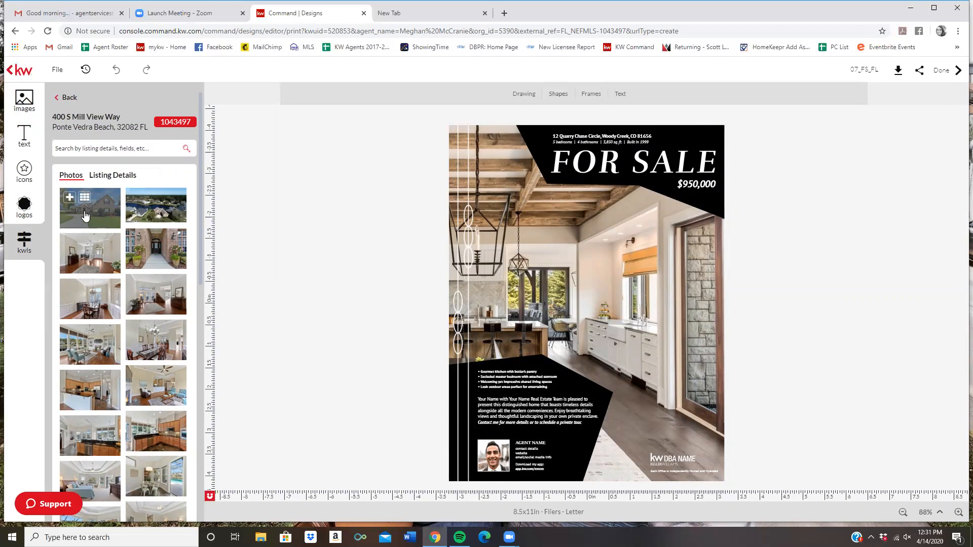
{"action": "left_click_drag", "start_coordinate": [85, 216], "coordinate": [630, 259]}
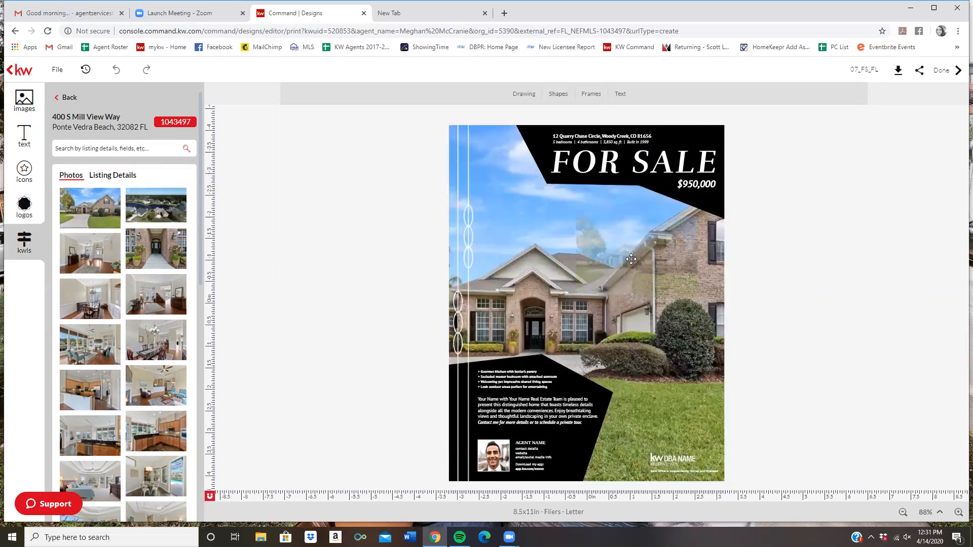
{"action": "left_click_drag", "start_coordinate": [631, 260], "coordinate": [631, 260]}
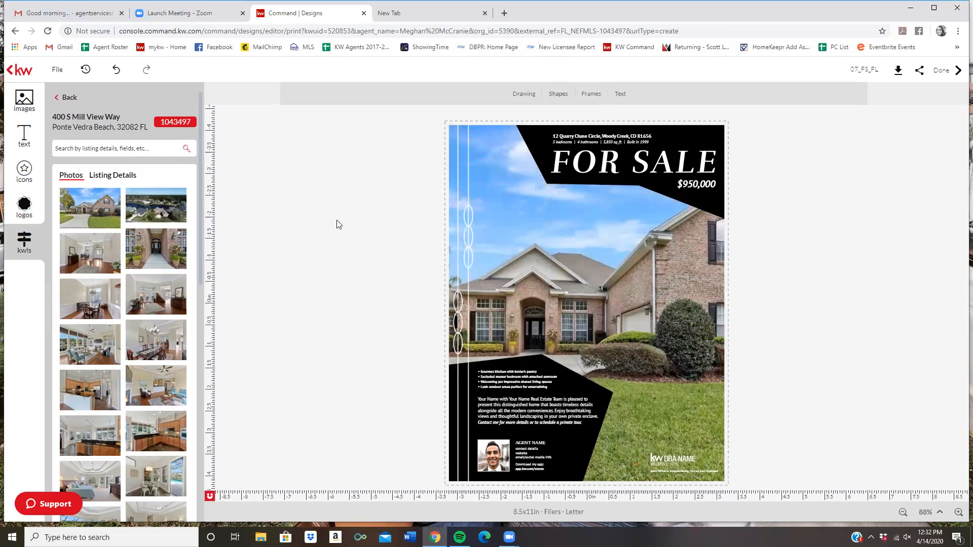
{"action": "left_click", "coordinate": [528, 224]}
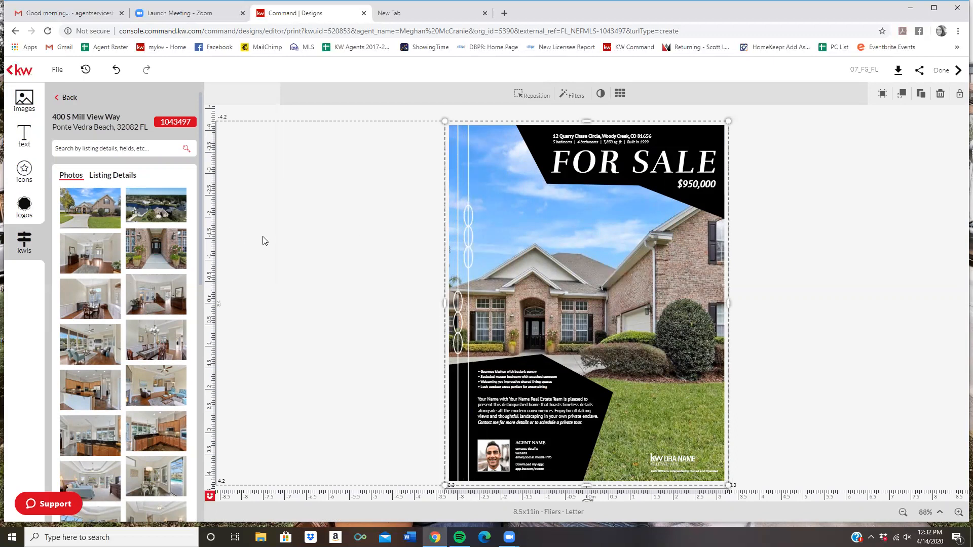
{"action": "mouse_move", "coordinate": [164, 254]}
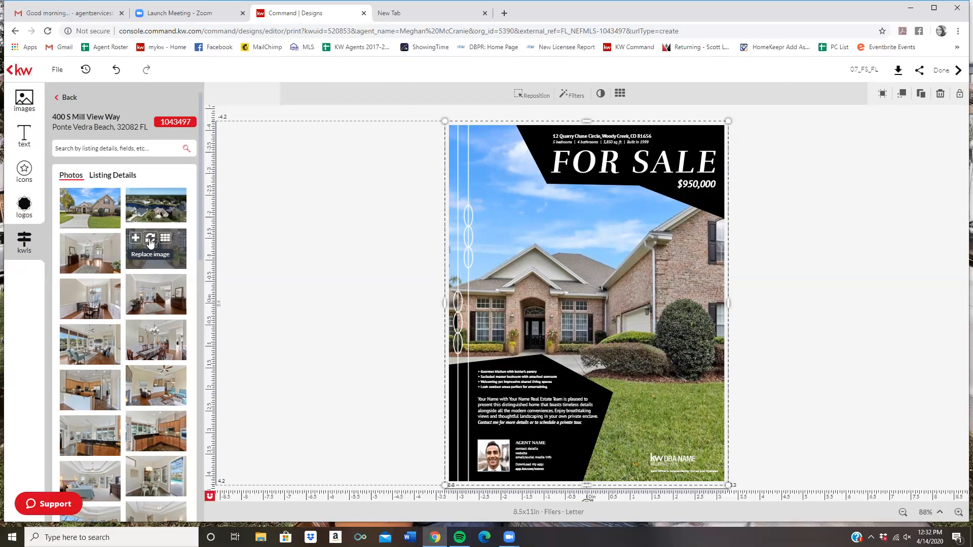
{"action": "left_click", "coordinate": [150, 242]}
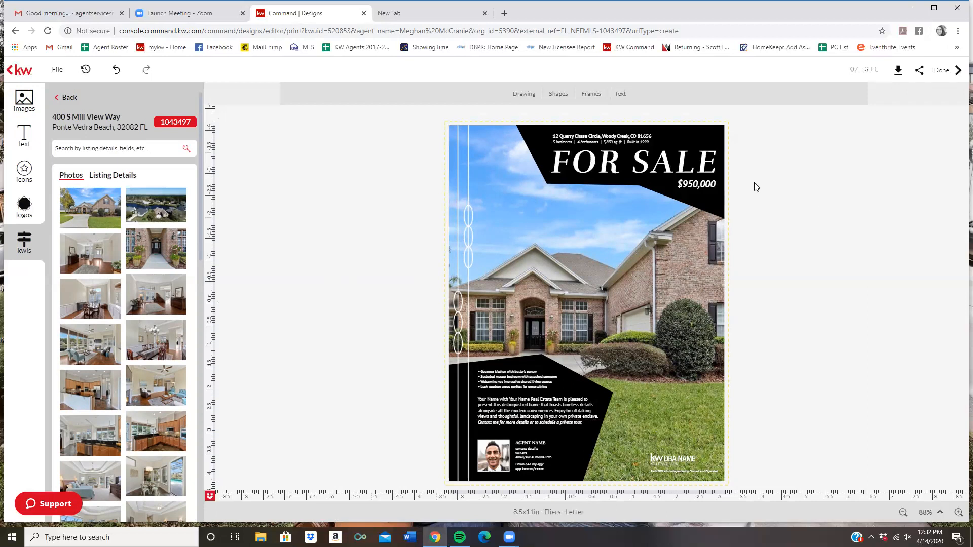
Step: Slide the house photo right within its frame so the tree and curved driveway show
{"action": "left_click", "coordinate": [485, 138]}
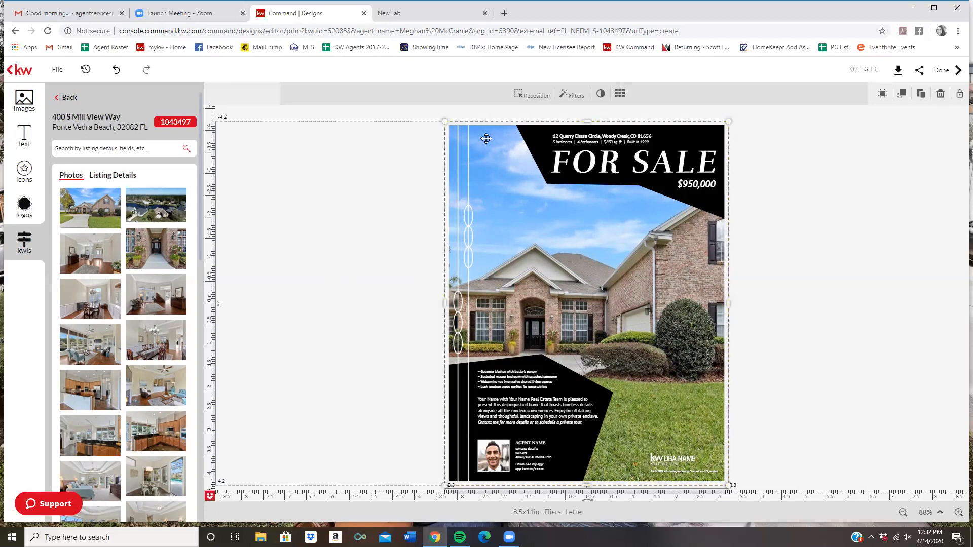
{"action": "left_click", "coordinate": [525, 99]}
{"action": "left_click_drag", "start_coordinate": [532, 257], "coordinate": [614, 250]}
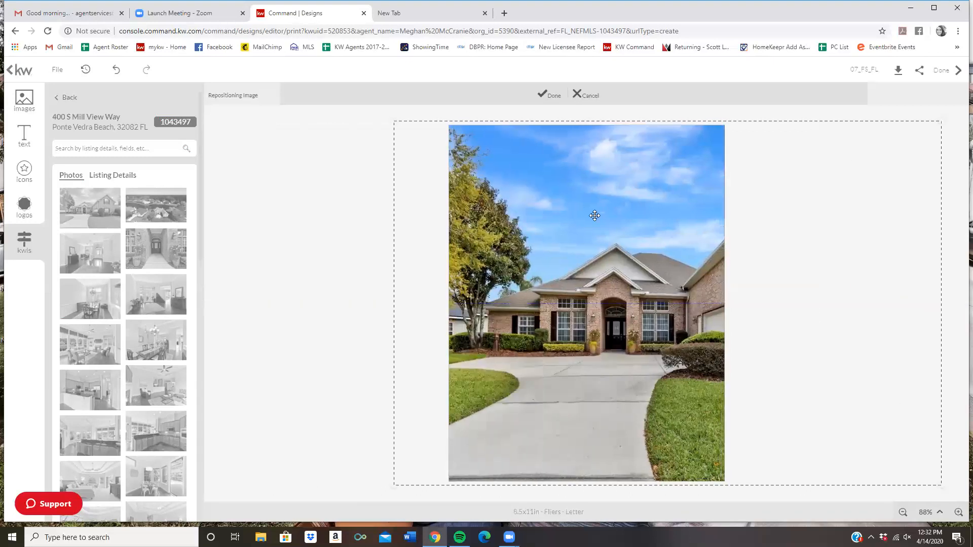
{"action": "left_click", "coordinate": [549, 95]}
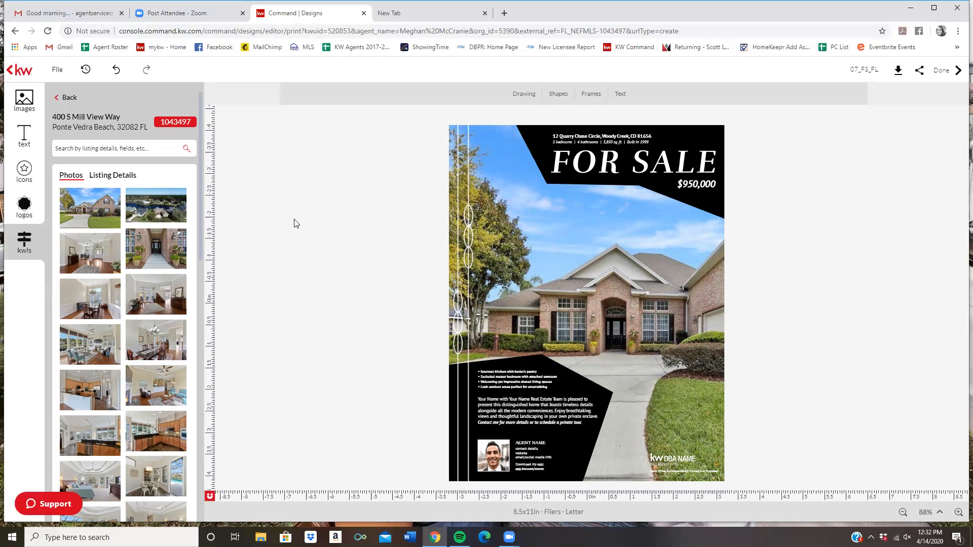
{"action": "left_click", "coordinate": [561, 136]}
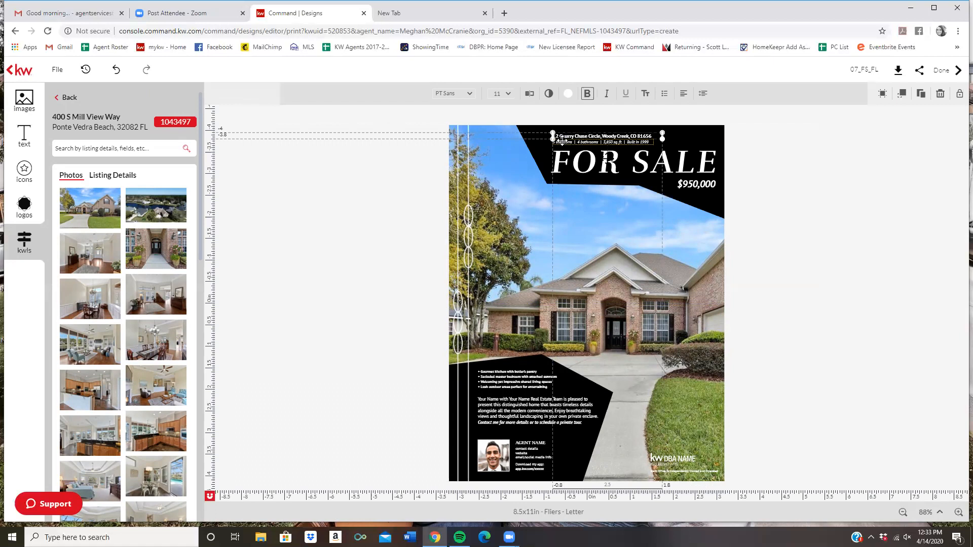
{"action": "left_click", "coordinate": [341, 165]}
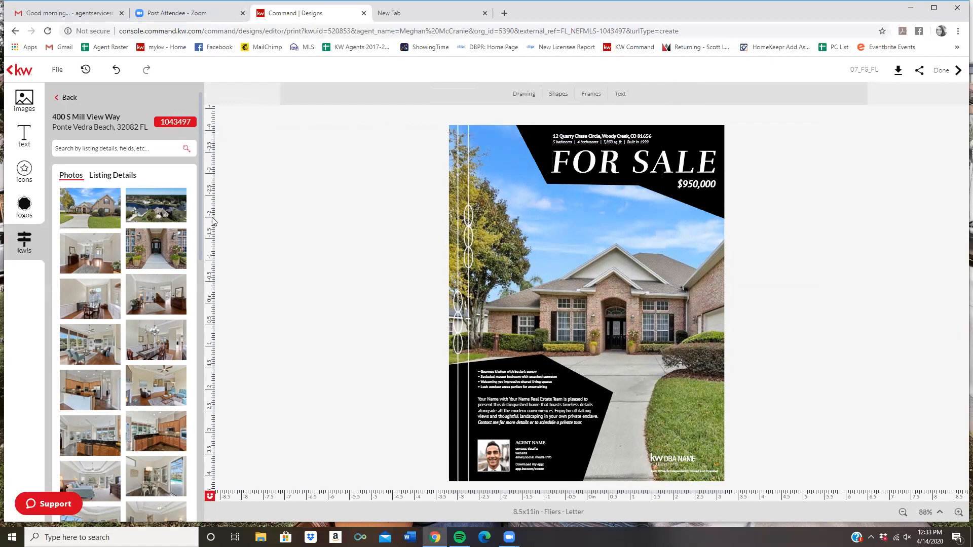
{"action": "left_click", "coordinate": [112, 176]}
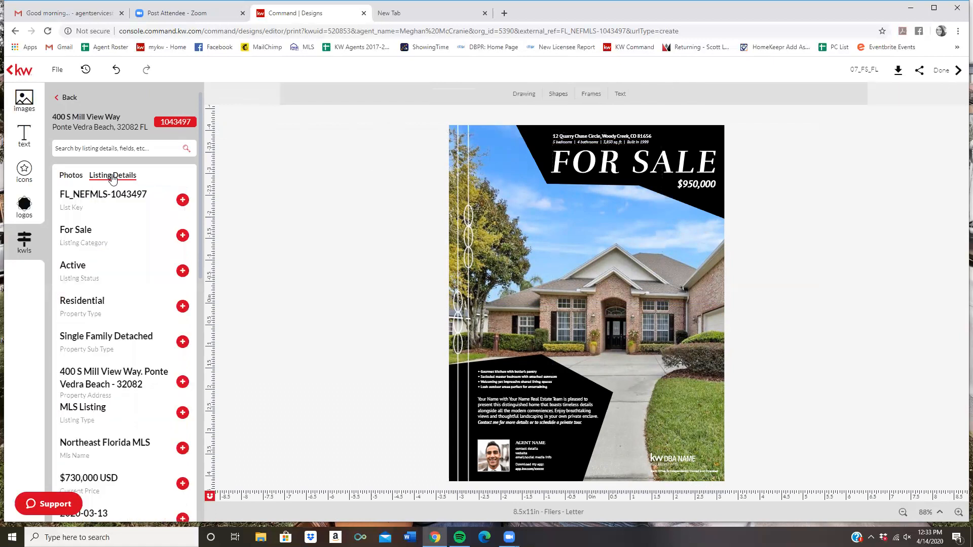
{"action": "left_click", "coordinate": [600, 136]}
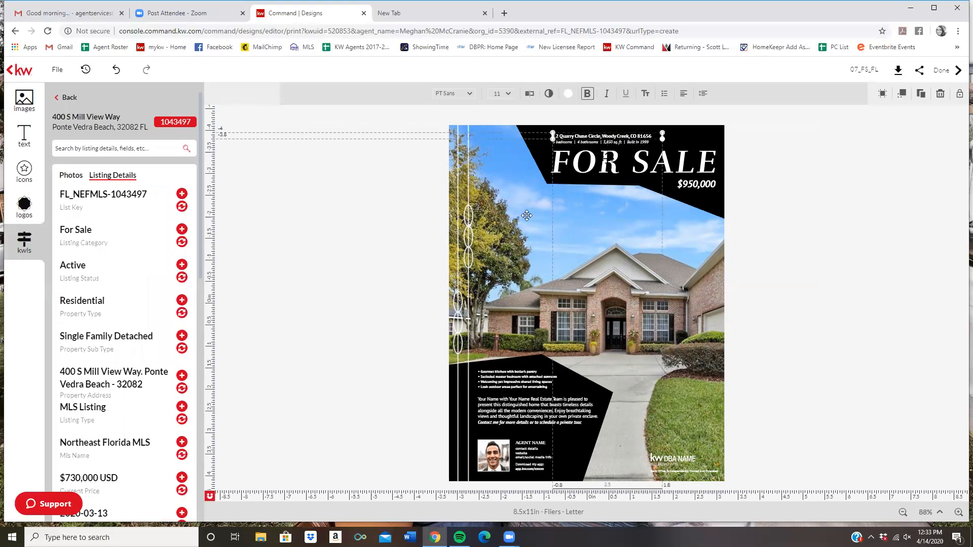
{"action": "scroll", "coordinate": [122, 245], "scroll_direction": "down", "scroll_amount": 2}
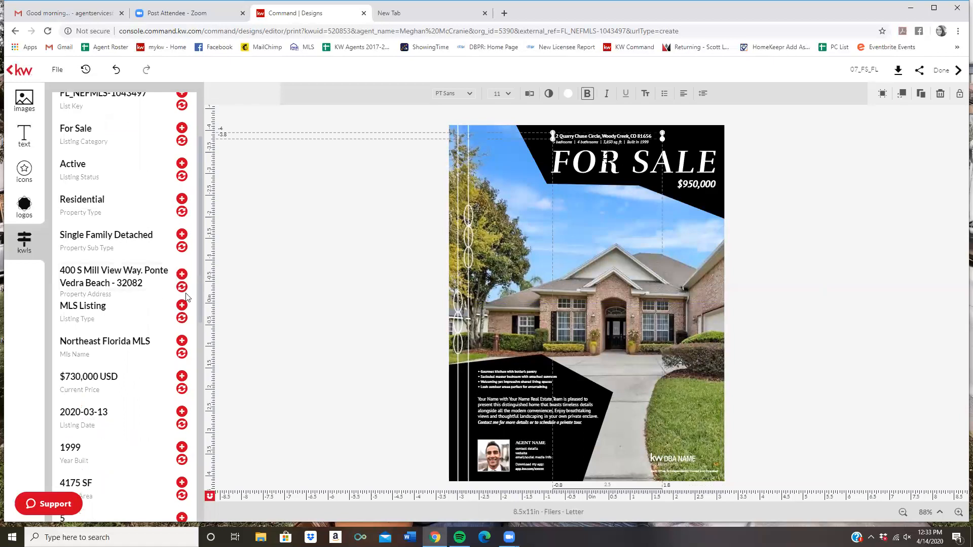
{"action": "left_click", "coordinate": [181, 288]}
Step: Select the bedrooms and bathrooms details line below the address
{"action": "left_click", "coordinate": [344, 221]}
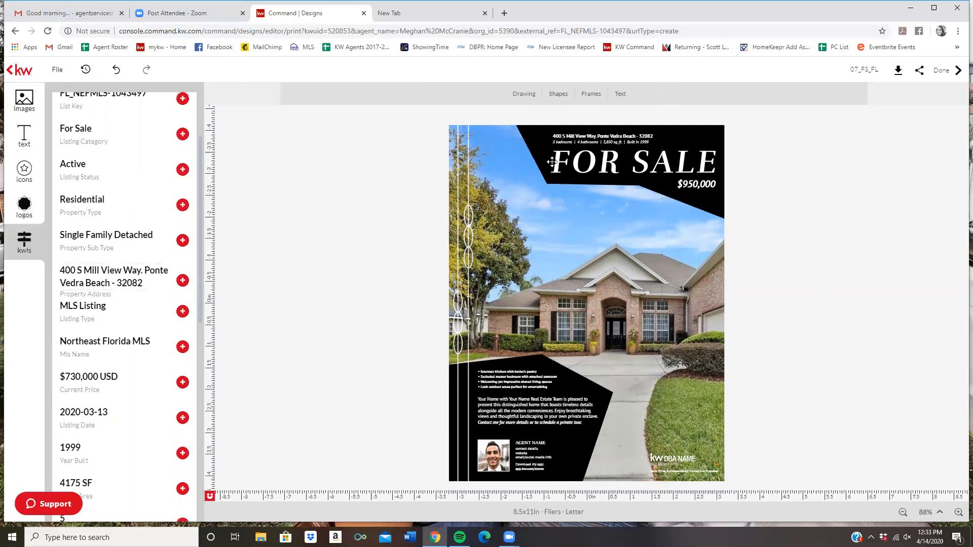
{"action": "left_click", "coordinate": [581, 142]}
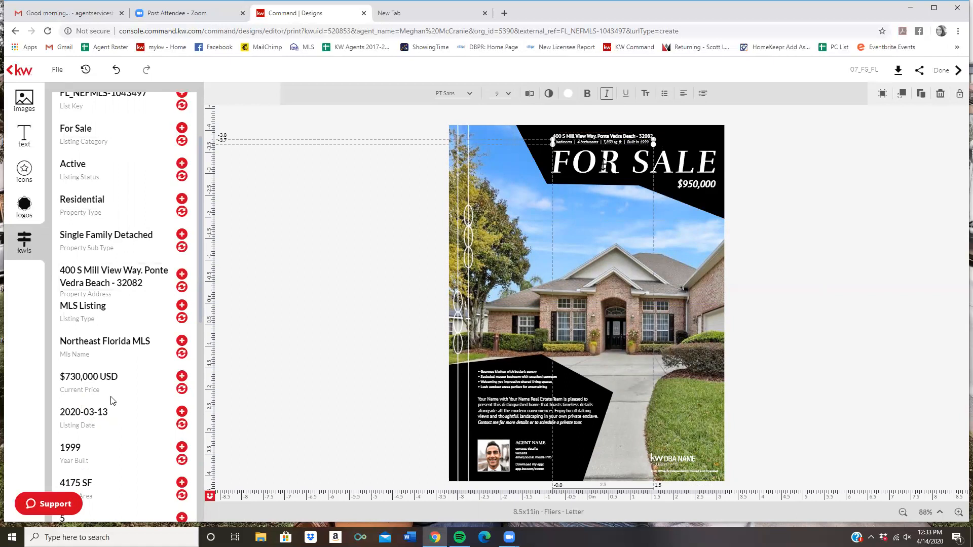
{"action": "scroll", "coordinate": [112, 227], "scroll_direction": "down", "scroll_amount": 5}
{"action": "scroll", "coordinate": [112, 227], "scroll_direction": "down", "scroll_amount": 2}
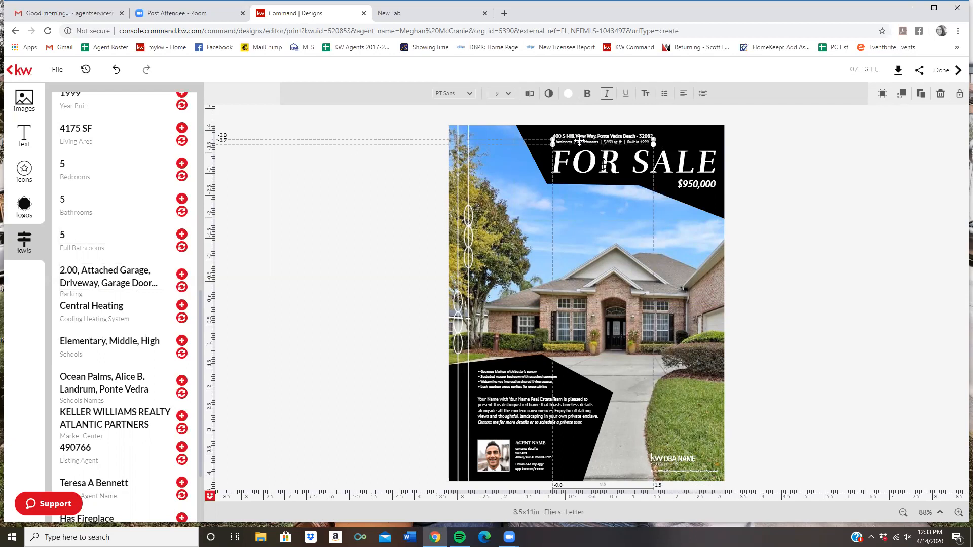
Step: Change the details line to 4.5 bathrooms and 4,175 sq. ft., then save it
{"action": "left_click", "coordinate": [529, 96]}
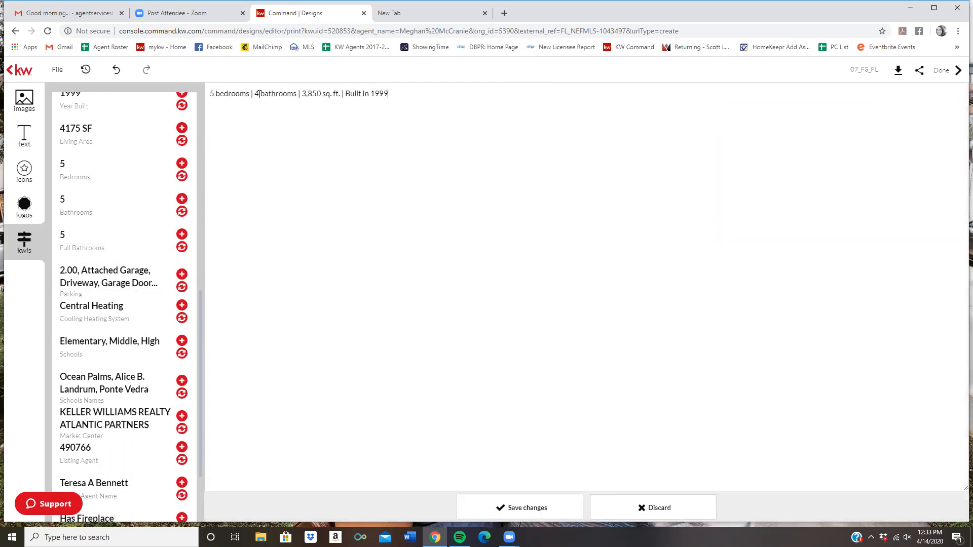
{"action": "left_click", "coordinate": [261, 94]}
{"action": "key", "text": "BackSpace"}
{"action": "type", "text": "5"}
{"action": "key", "text": "BackSpace"}
{"action": "type", "text": "4.5"}
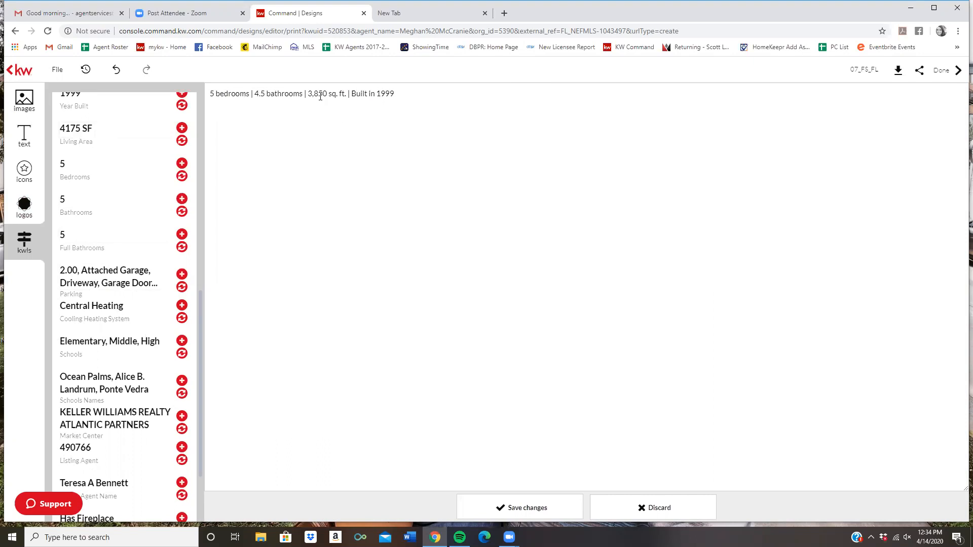
{"action": "left_click_drag", "start_coordinate": [326, 93], "coordinate": [311, 94]}
{"action": "type", "text": "4,175"}
{"action": "scroll", "coordinate": [139, 230], "scroll_direction": "up", "scroll_amount": 2}
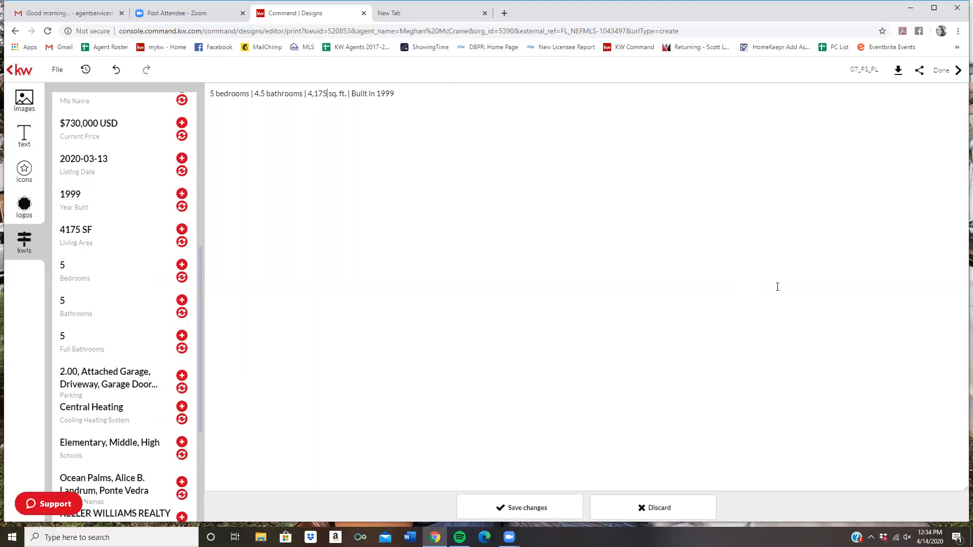
{"action": "left_click", "coordinate": [482, 510]}
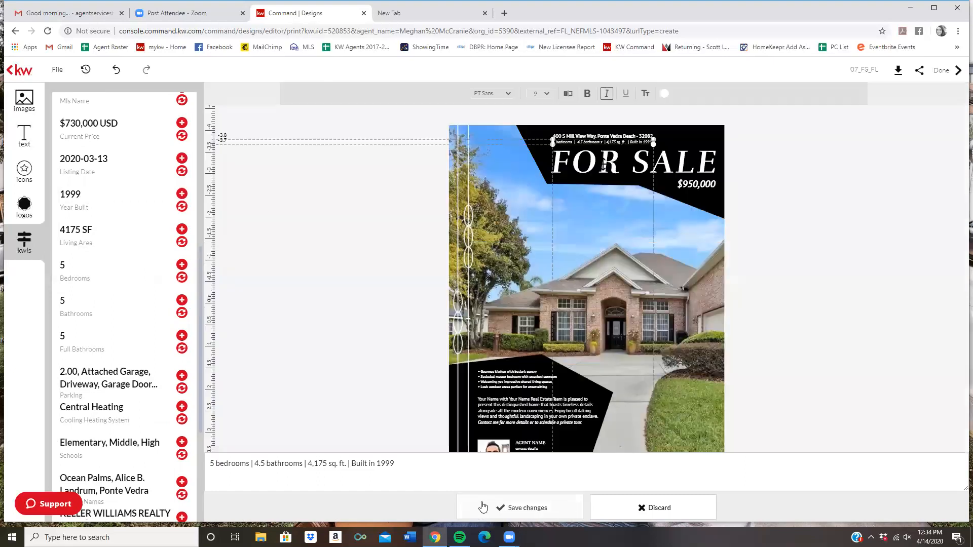
{"action": "left_click", "coordinate": [736, 158]}
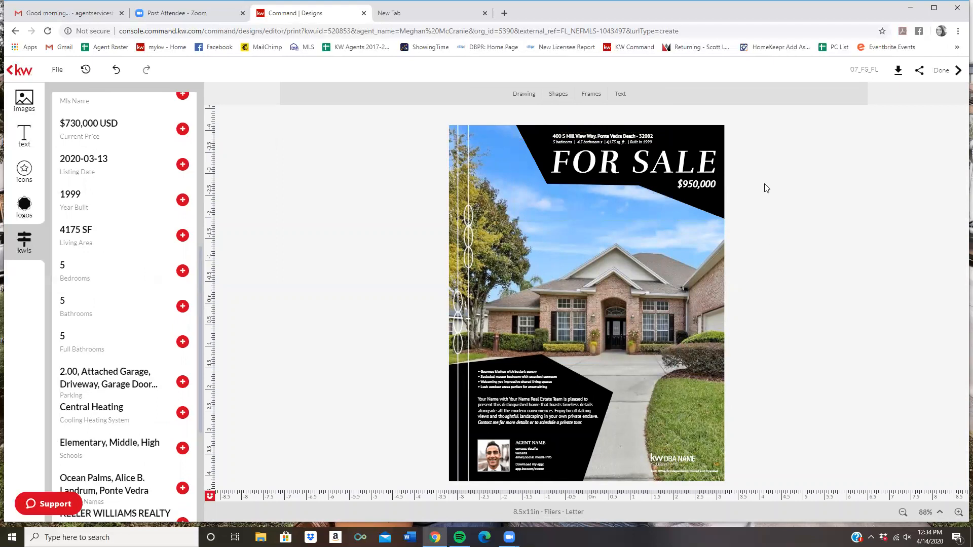
Step: Edit the price from $950,000 to $730,000, then select the feature bullet list for text editing
{"action": "left_click", "coordinate": [703, 184]}
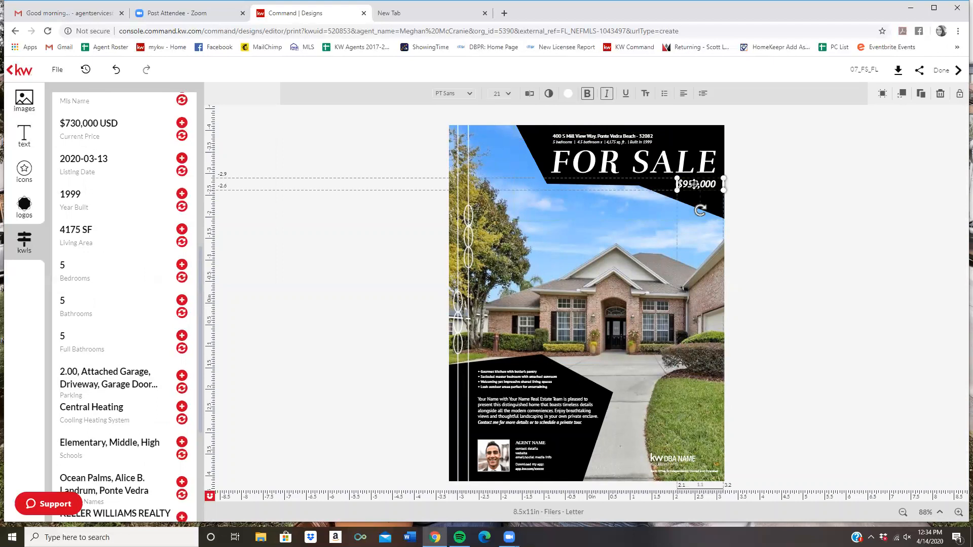
{"action": "left_click", "coordinate": [699, 183]}
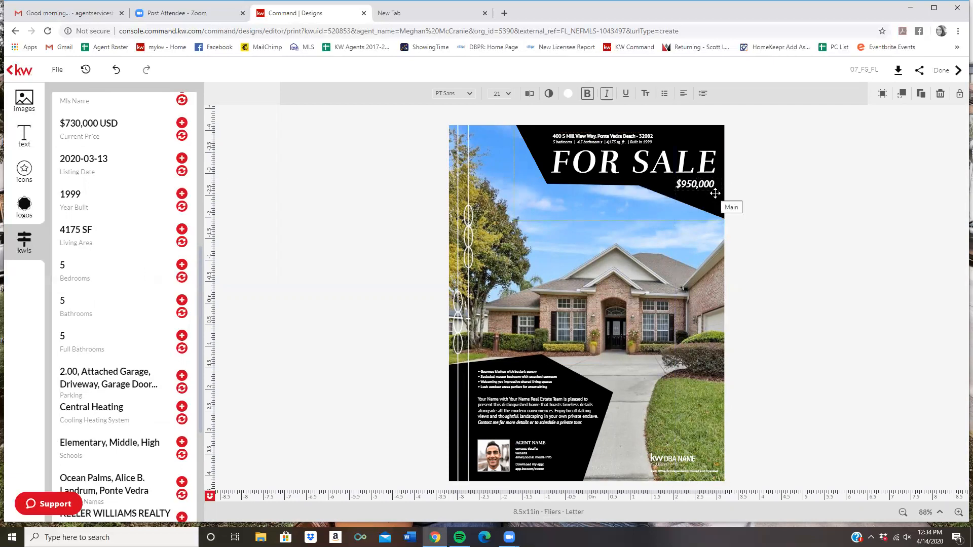
{"action": "key", "text": "BackSpace"}
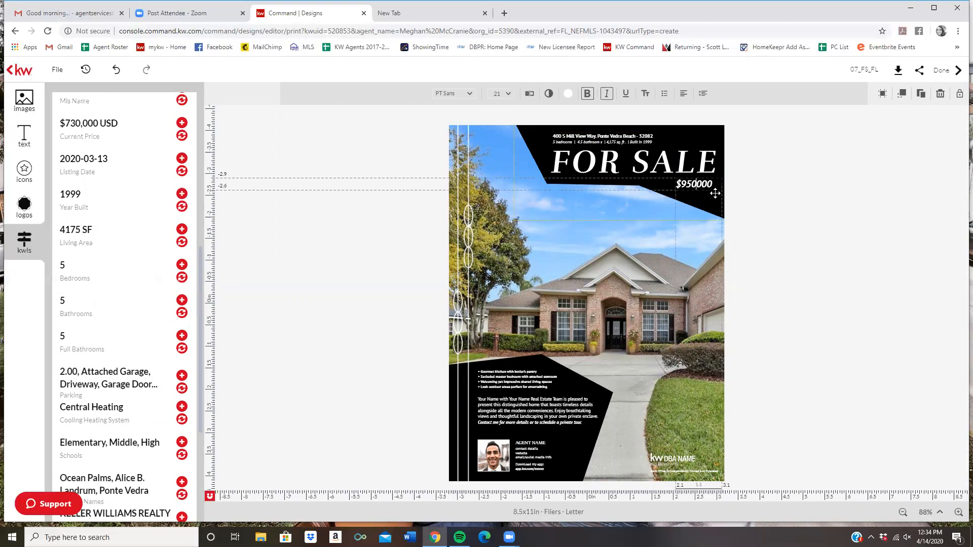
{"action": "key", "text": "BackSpace"}
{"action": "key", "text": "BackSpace"}
{"action": "key", "text": "BackSpace"}
{"action": "type", "text": "730,"}
{"action": "key", "text": "Escape"}
{"action": "left_click", "coordinate": [512, 377]}
{"action": "left_click", "coordinate": [528, 96]}
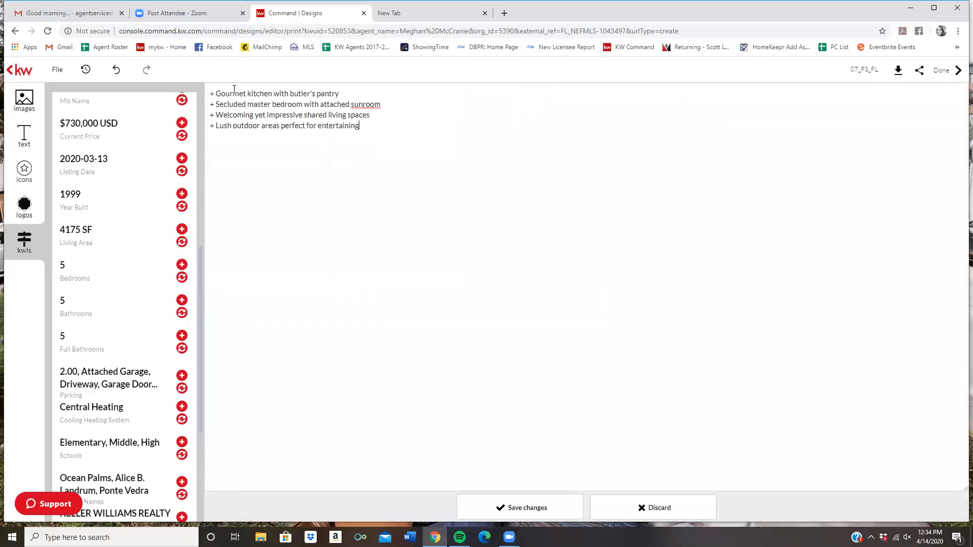
Step: Save the bullet list with its four feature lines unchanged, then select the description paragraph
{"action": "left_click_drag", "start_coordinate": [216, 94], "coordinate": [377, 151]}
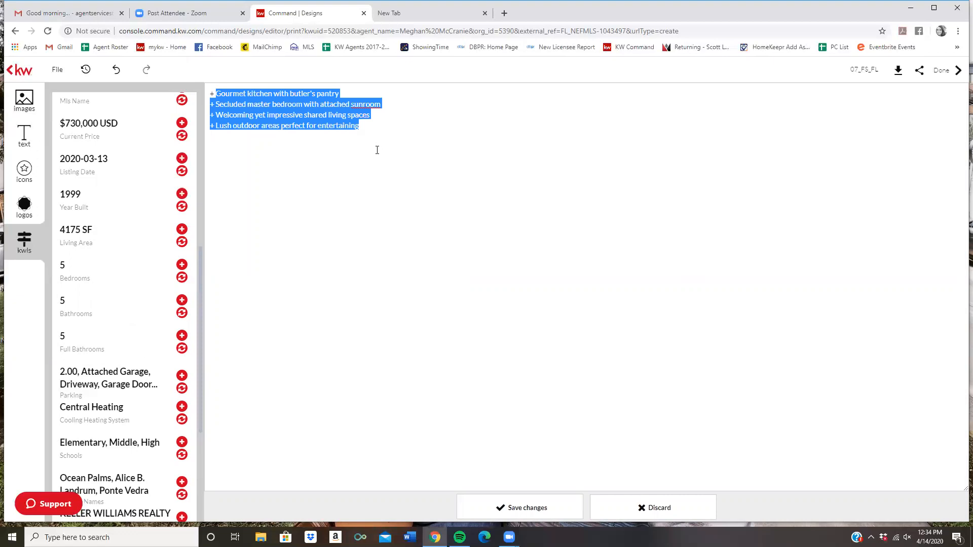
{"action": "left_click", "coordinate": [384, 128]}
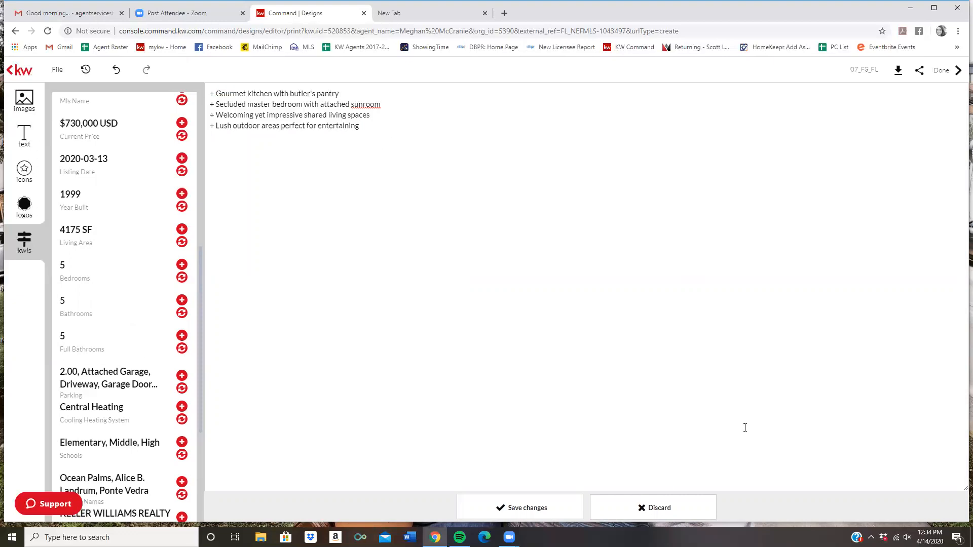
{"action": "left_click", "coordinate": [522, 507]}
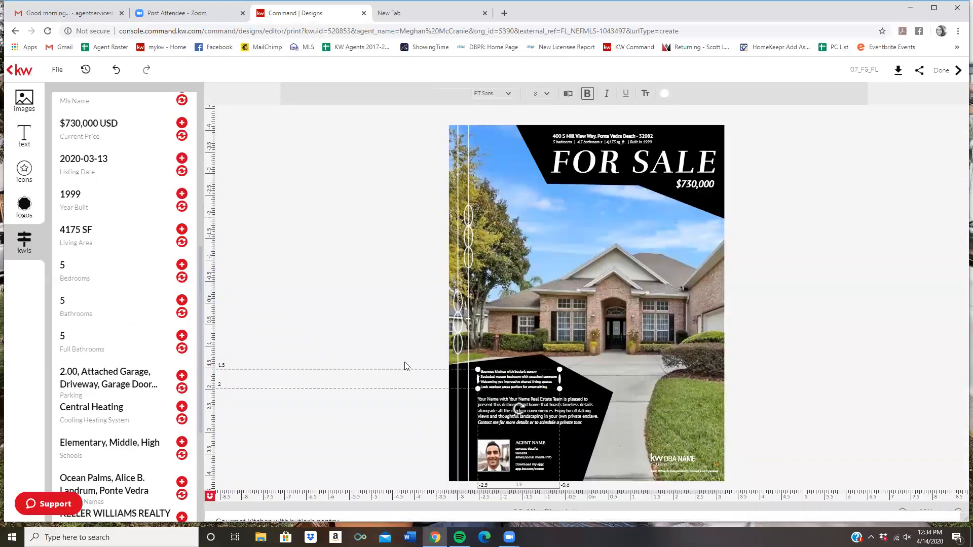
{"action": "left_click", "coordinate": [485, 404]}
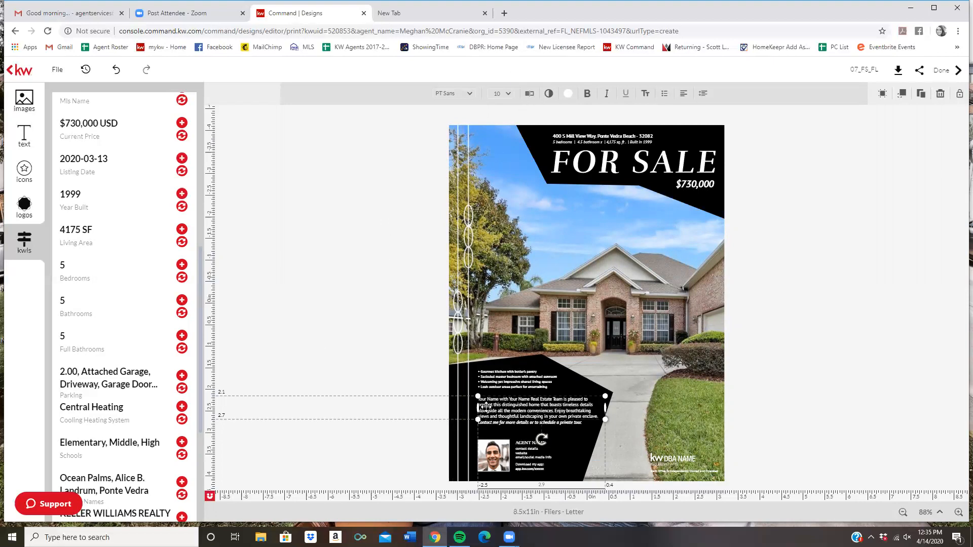
{"action": "scroll", "coordinate": [123, 343], "scroll_direction": "up", "scroll_amount": 7}
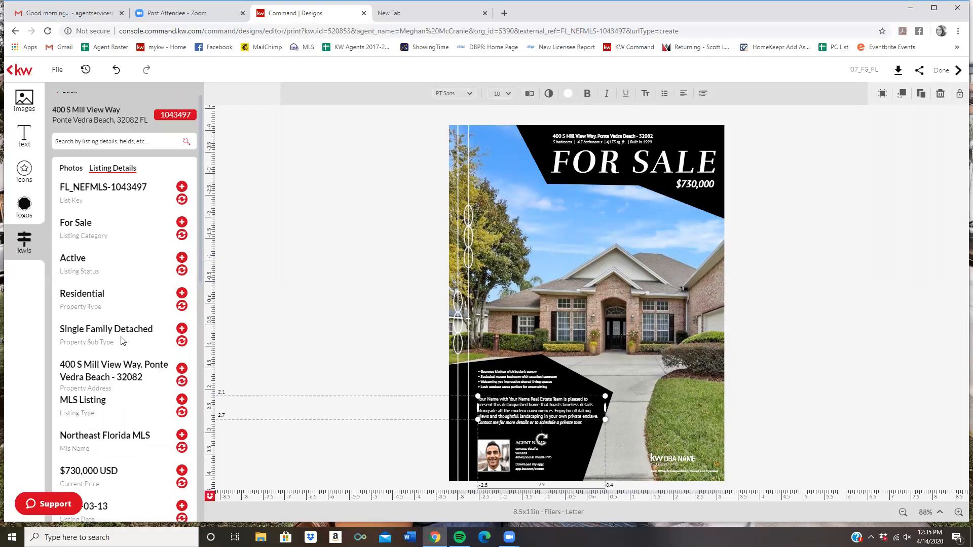
{"action": "scroll", "coordinate": [122, 341], "scroll_direction": "down", "scroll_amount": 4}
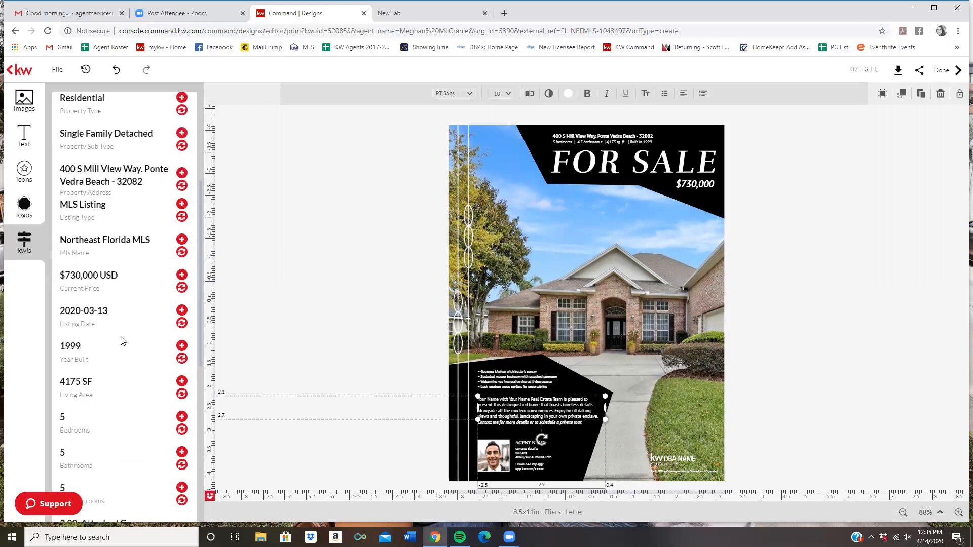
{"action": "scroll", "coordinate": [122, 341], "scroll_direction": "down", "scroll_amount": 6}
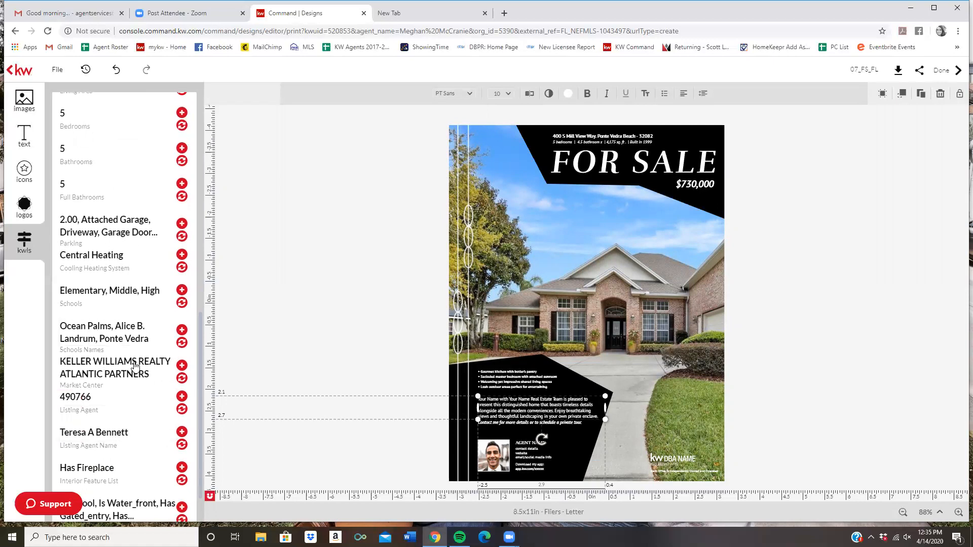
{"action": "scroll", "coordinate": [99, 256], "scroll_direction": "down", "scroll_amount": 1}
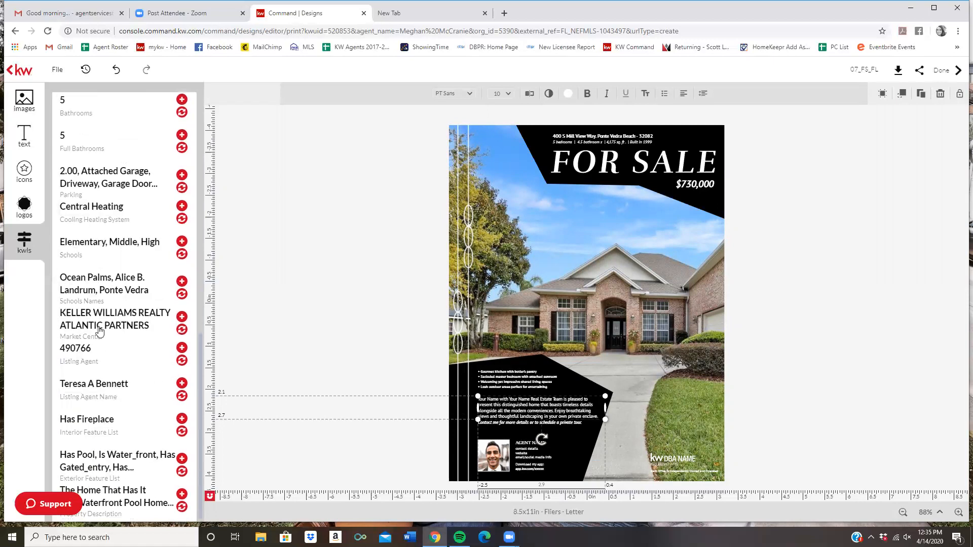
Step: Fill the paragraph with the listing's own description and shift its text box up and right
{"action": "left_click", "coordinate": [182, 507]}
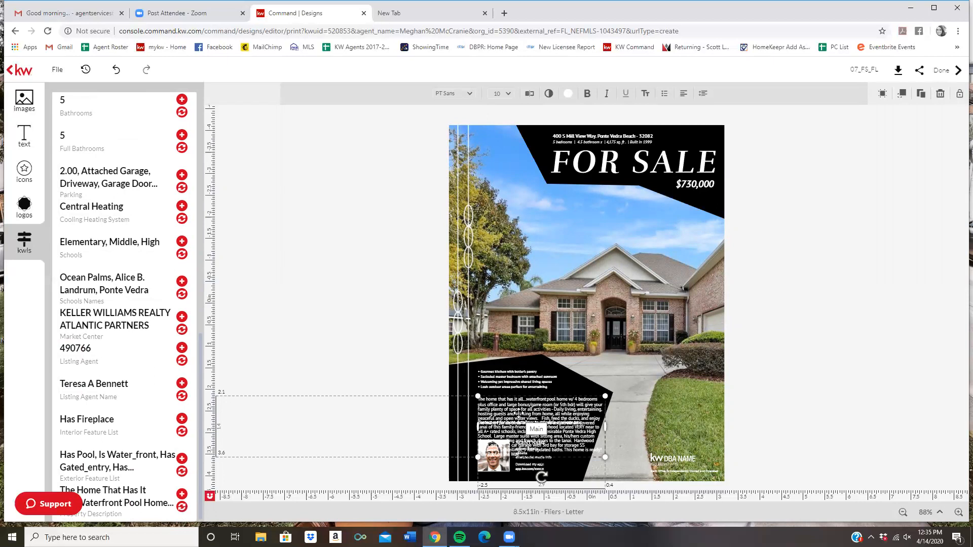
{"action": "left_click_drag", "start_coordinate": [555, 407], "coordinate": [586, 390]}
{"action": "left_click", "coordinate": [368, 302]}
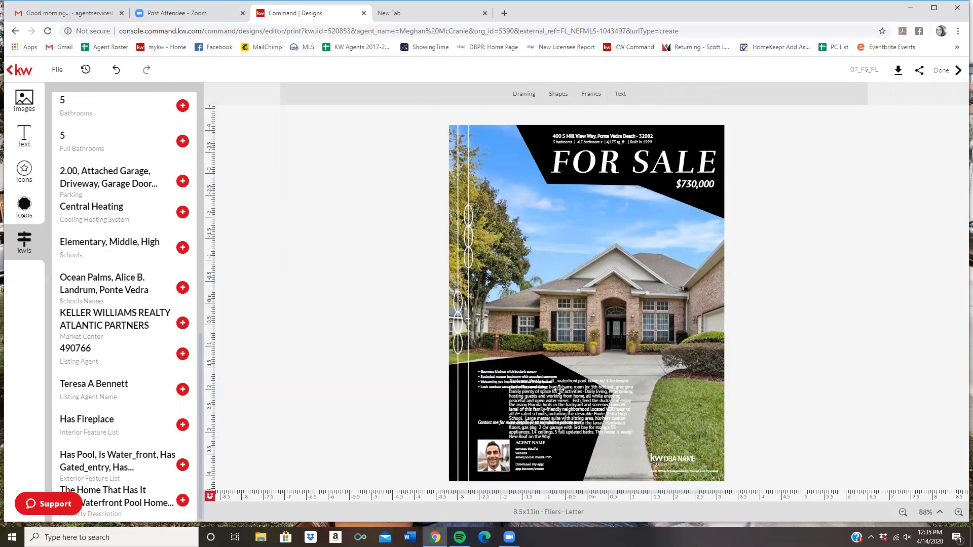
Step: Delete the four-line feature bullet list and move the description up into its space
{"action": "left_click", "coordinate": [485, 376]}
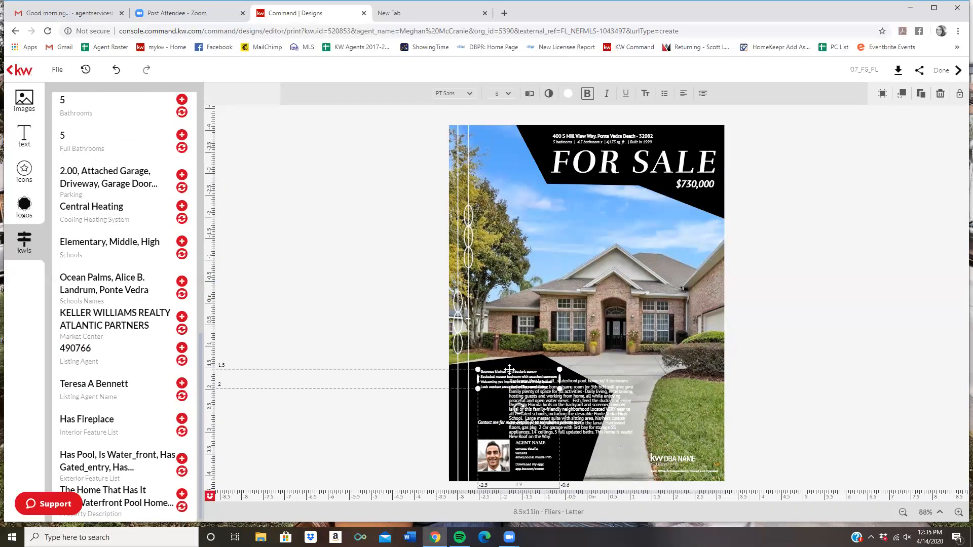
{"action": "left_click", "coordinate": [939, 93]}
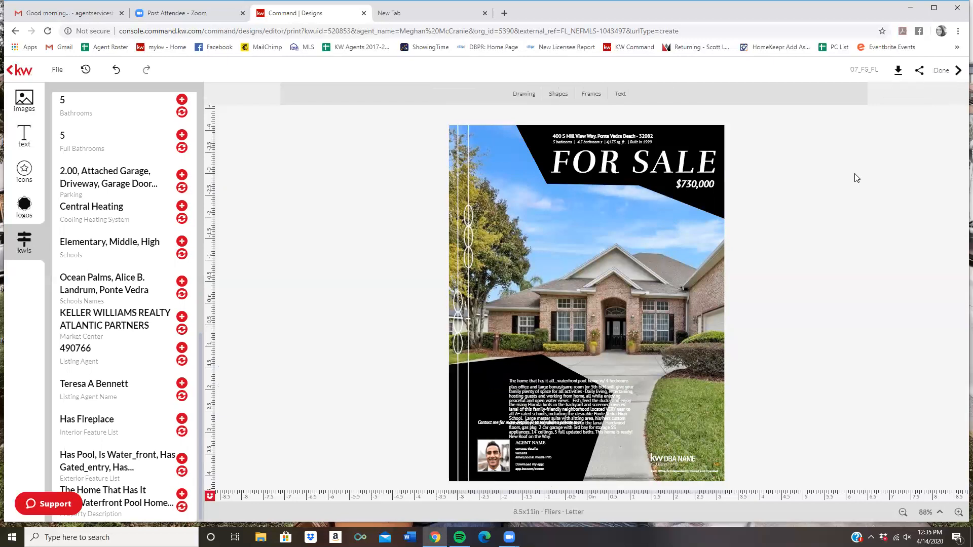
{"action": "left_click_drag", "start_coordinate": [544, 399], "coordinate": [518, 376]}
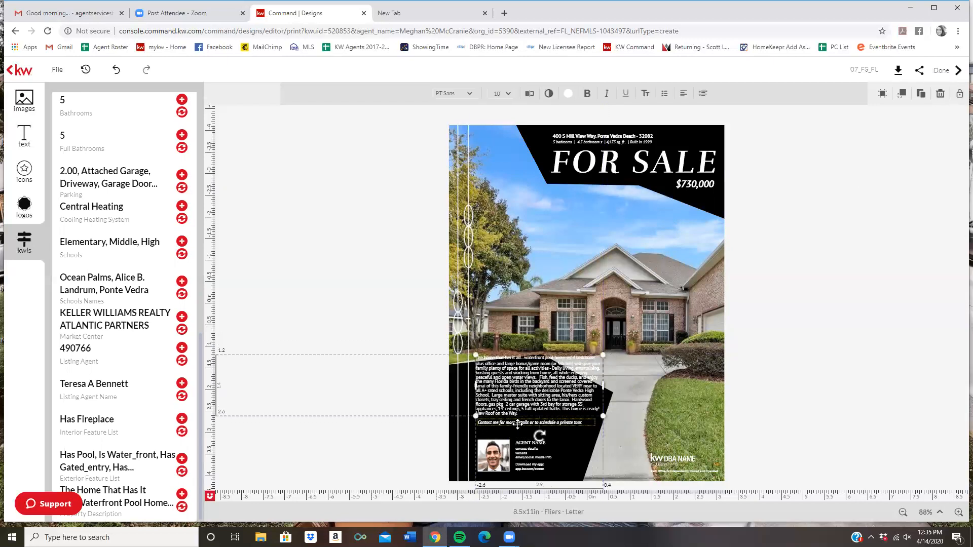
{"action": "left_click_drag", "start_coordinate": [516, 386], "coordinate": [515, 396]}
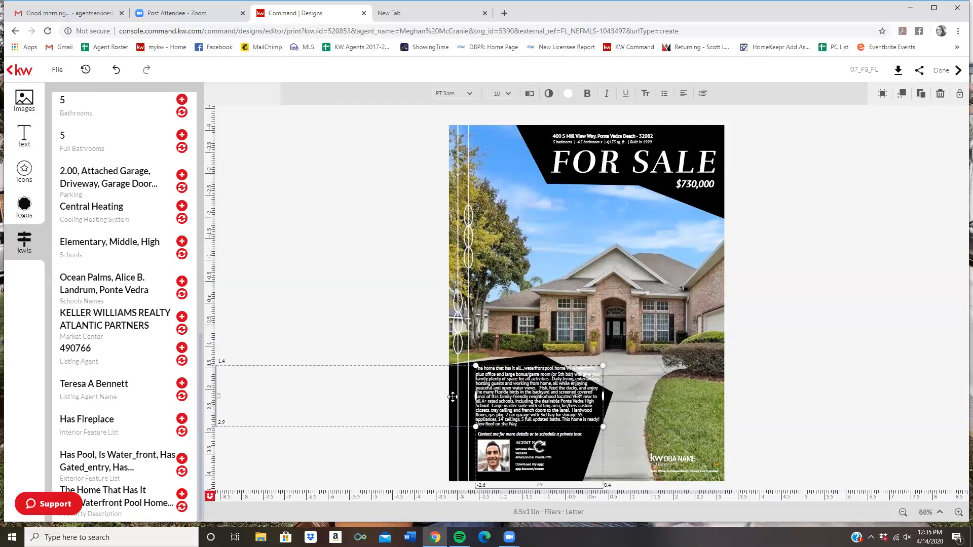
{"action": "left_click", "coordinate": [449, 370]}
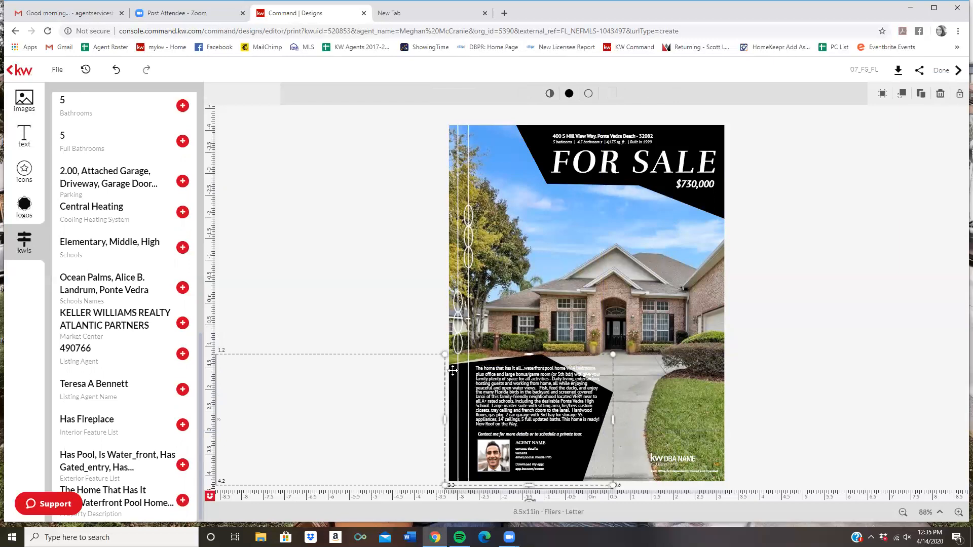
{"action": "left_click_drag", "start_coordinate": [449, 370], "coordinate": [460, 362]}
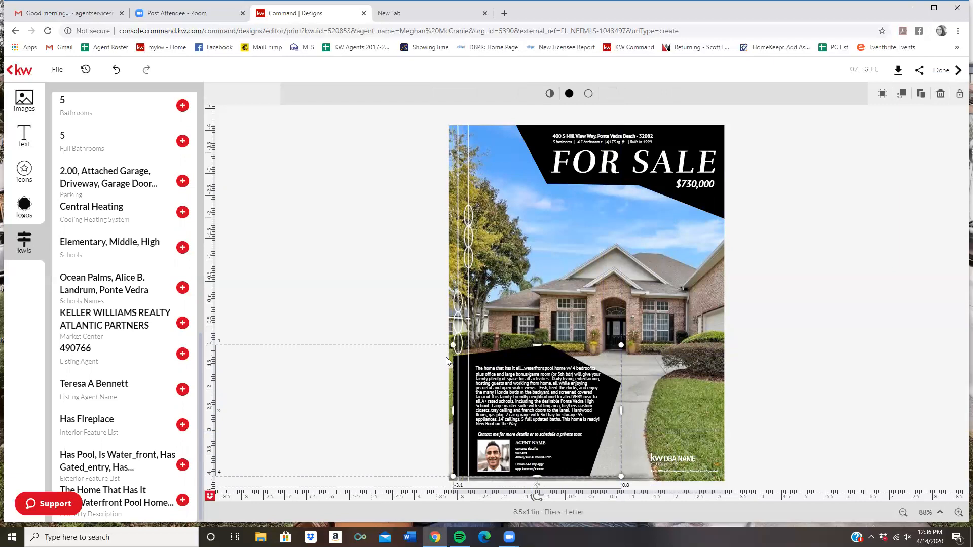
{"action": "left_click", "coordinate": [569, 96]}
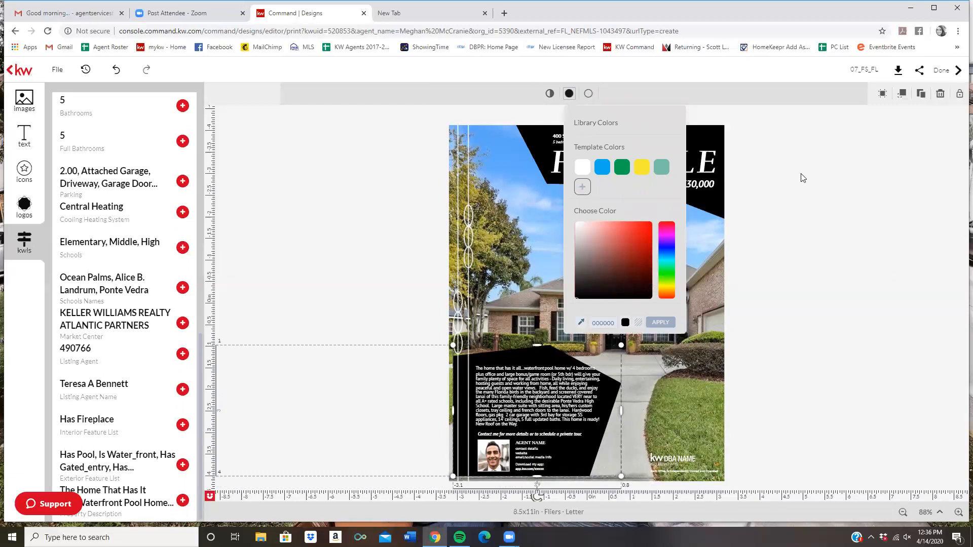
{"action": "left_click", "coordinate": [794, 162]}
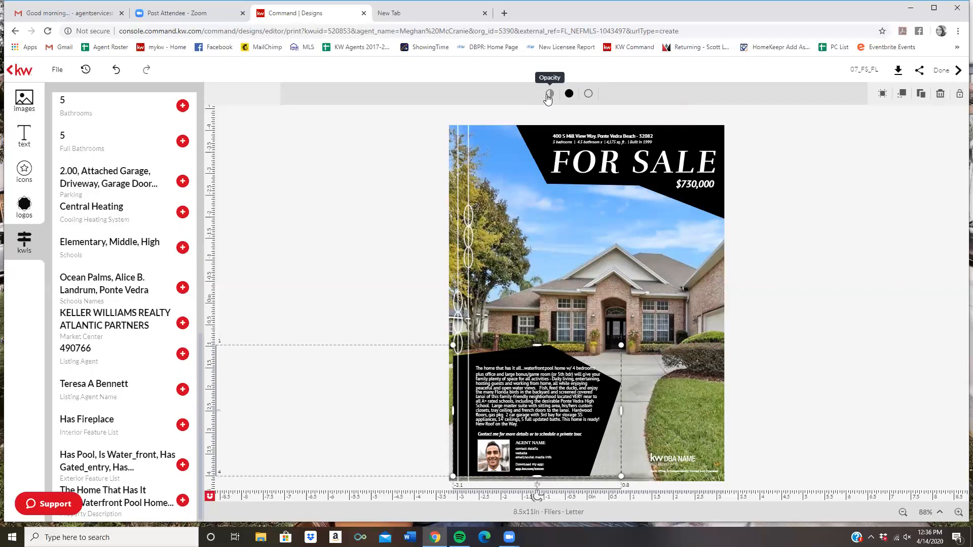
{"action": "left_click", "coordinate": [549, 94]}
{"action": "mouse_move", "coordinate": [629, 118]}
{"action": "left_mouse_down"}
{"action": "mouse_move", "coordinate": [598, 123]}
{"action": "mouse_move", "coordinate": [627, 121]}
{"action": "left_mouse_up"}
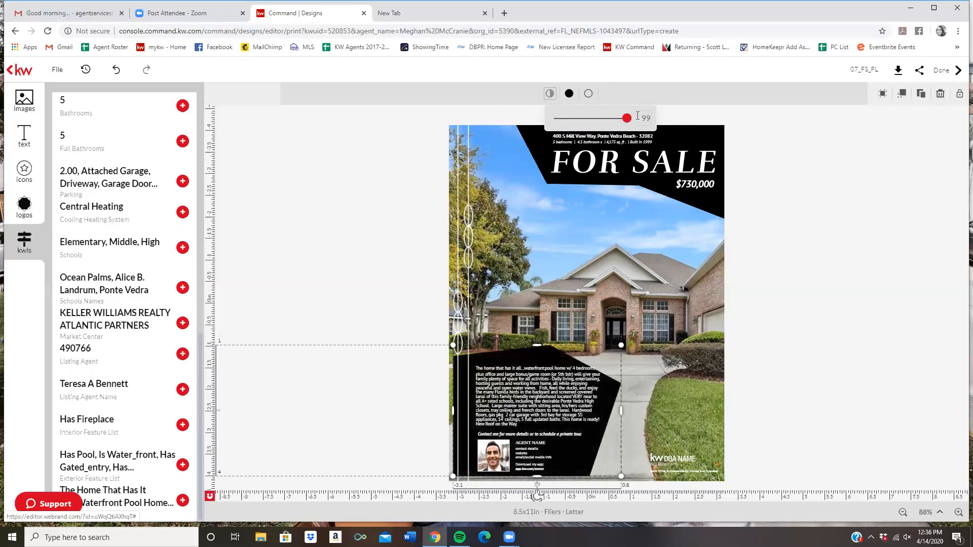
{"action": "left_click", "coordinate": [853, 267]}
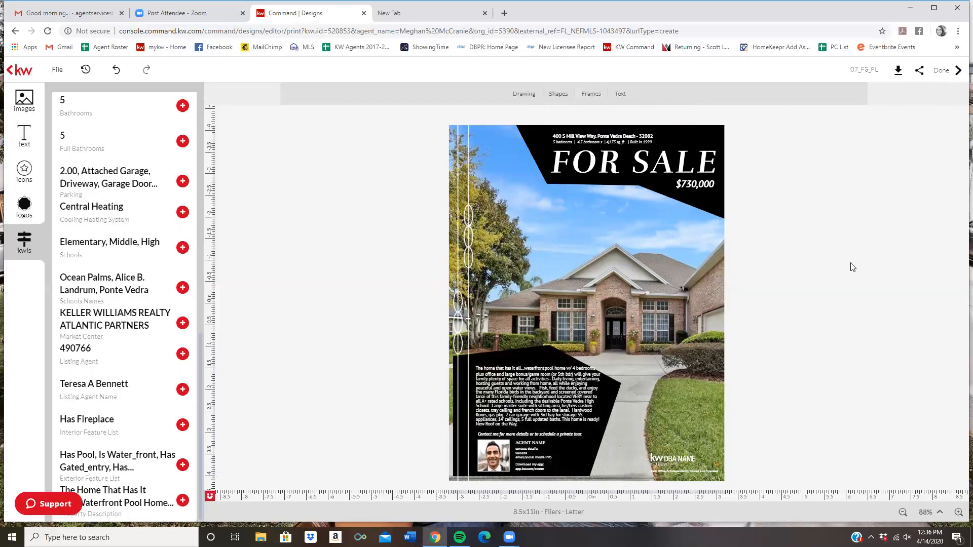
{"action": "left_click", "coordinate": [490, 457]}
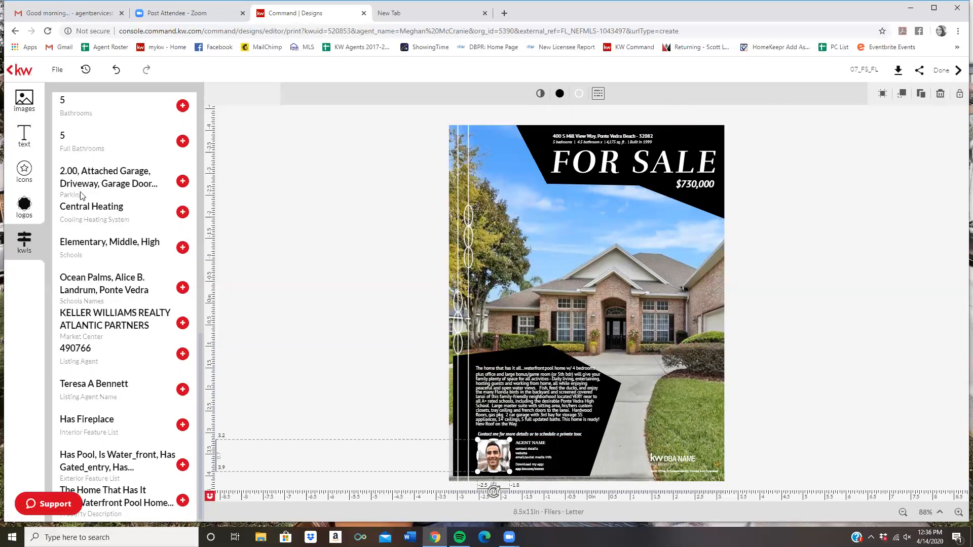
Step: Bring up the saved photos in the Images My Library panel, abandoning a computer upload
{"action": "left_click", "coordinate": [26, 99]}
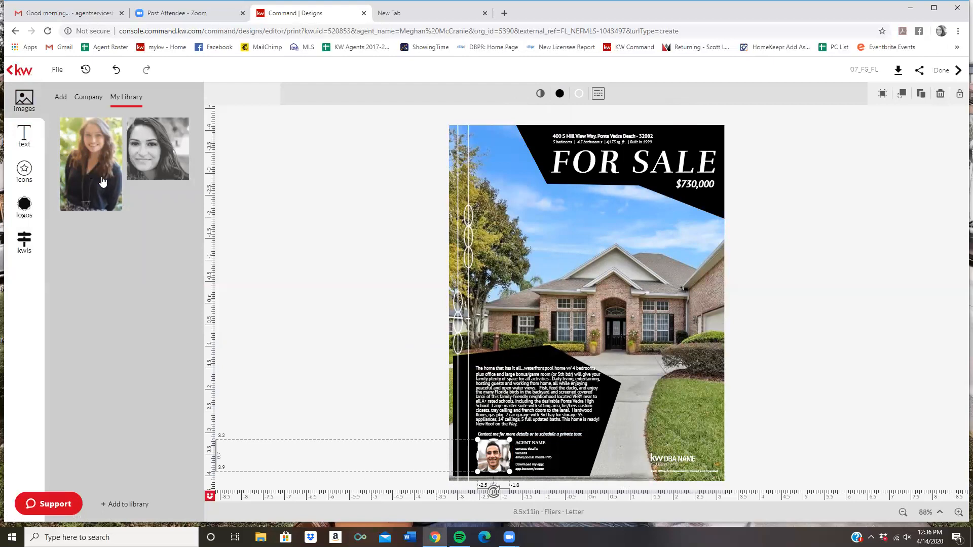
{"action": "left_click", "coordinate": [61, 103]}
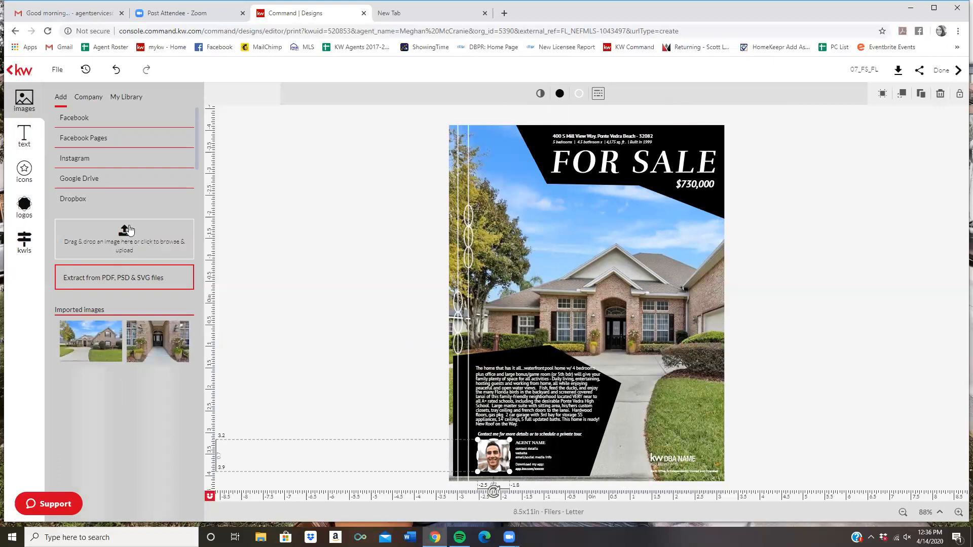
{"action": "left_click", "coordinate": [104, 235]}
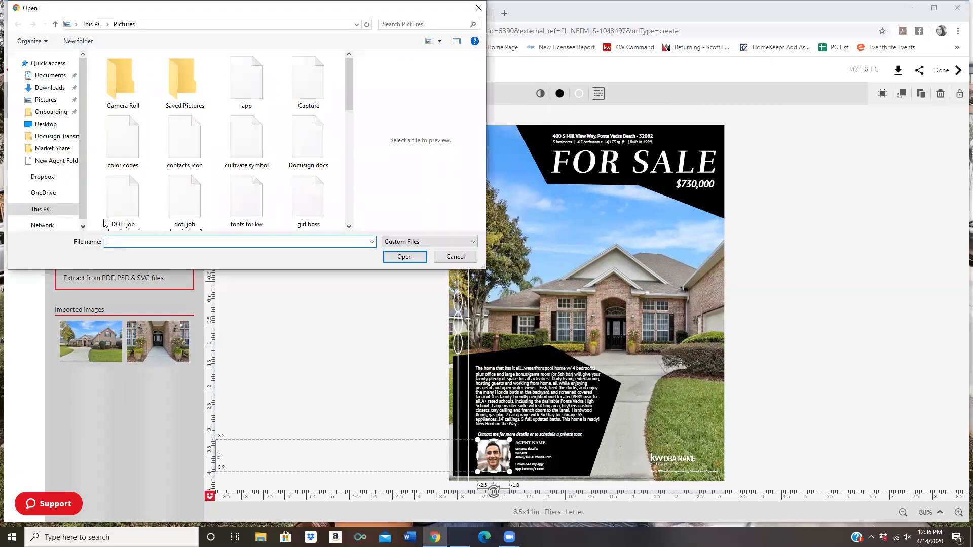
{"action": "left_click", "coordinate": [455, 256]}
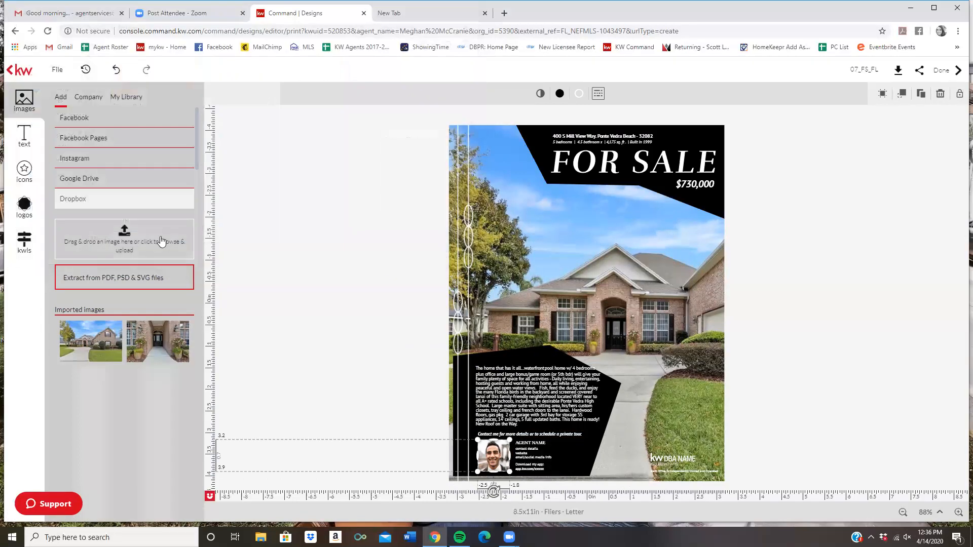
{"action": "left_click", "coordinate": [126, 97]}
Step: Replace the flyer's placeholder agent photo with the library headshot
{"action": "mouse_move", "coordinate": [74, 202]}
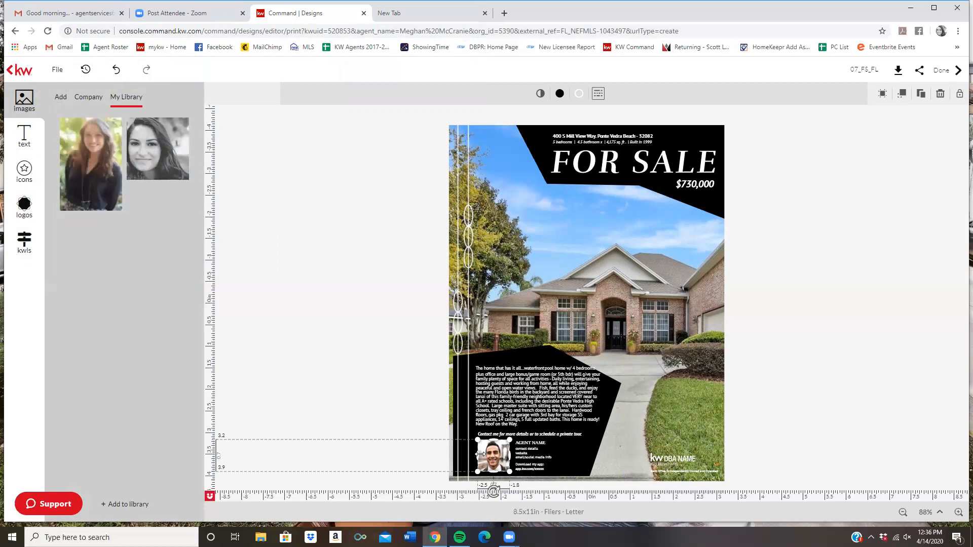
{"action": "mouse_move", "coordinate": [165, 135]}
{"action": "left_click_drag", "start_coordinate": [148, 153], "coordinate": [94, 125]}
{"action": "left_click", "coordinate": [492, 450]}
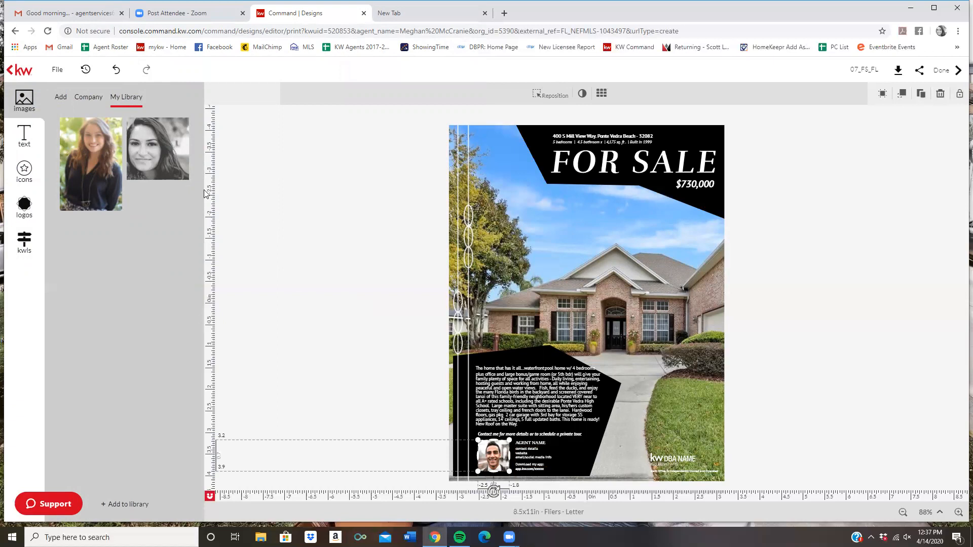
{"action": "mouse_move", "coordinate": [164, 157]}
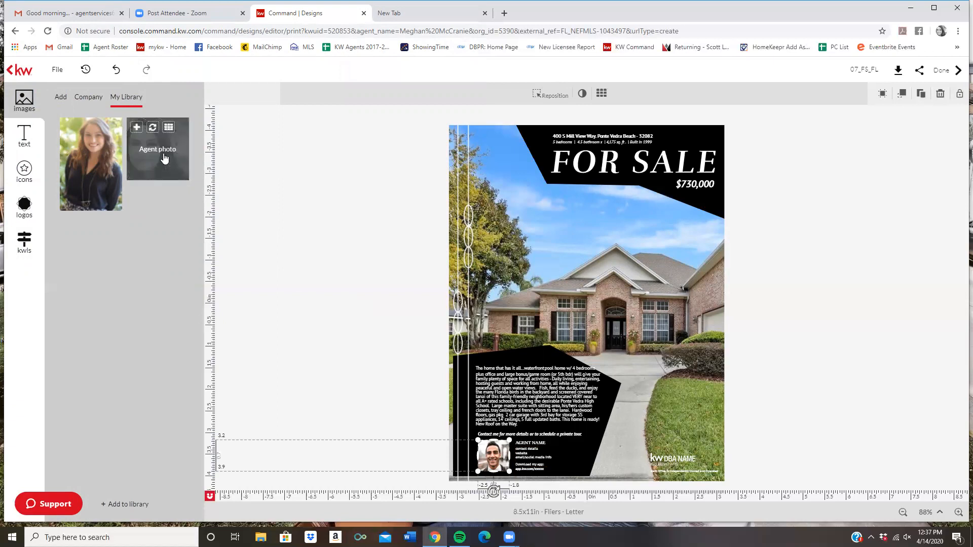
{"action": "left_click", "coordinate": [152, 127]}
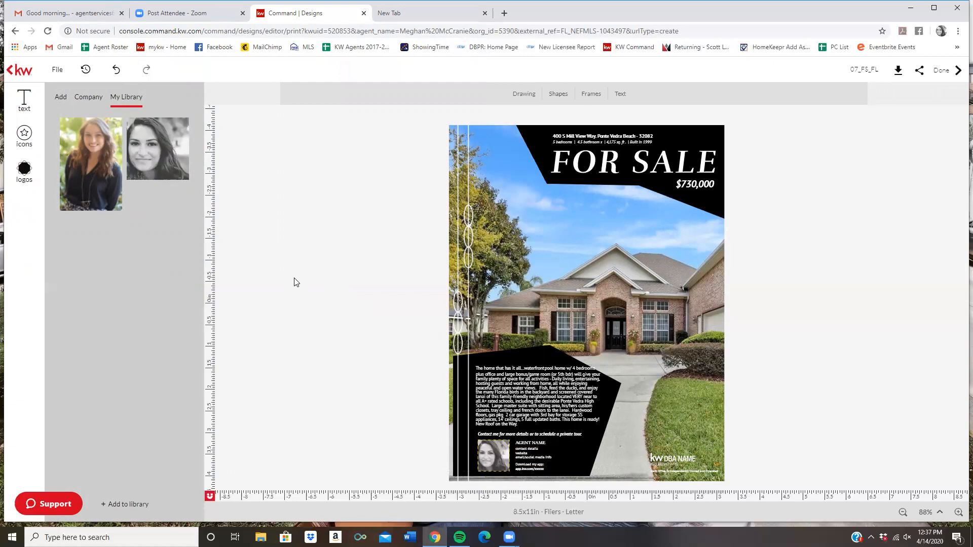
Step: Change the AGENT NAME text to the agent's full name and widen its box to one line
{"action": "left_click", "coordinate": [525, 444]}
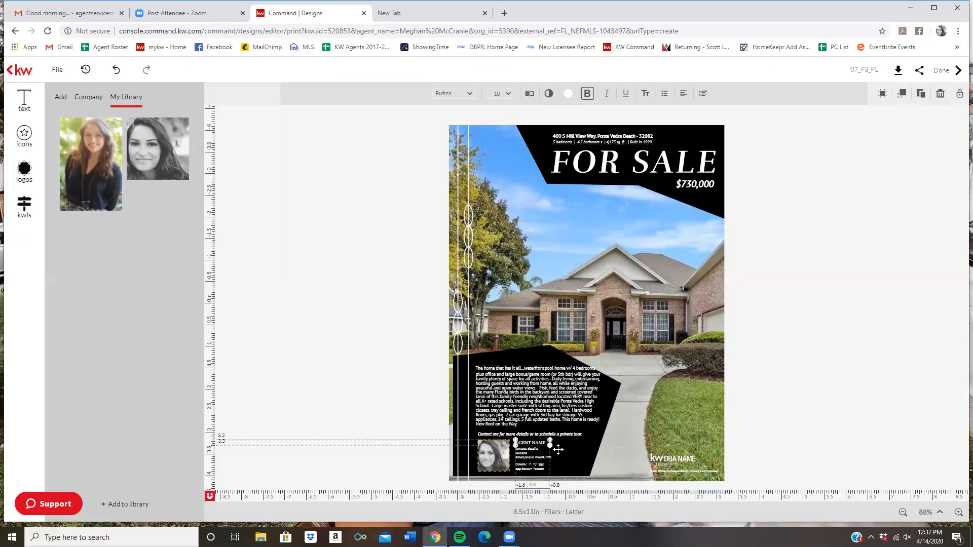
{"action": "left_click", "coordinate": [530, 94]}
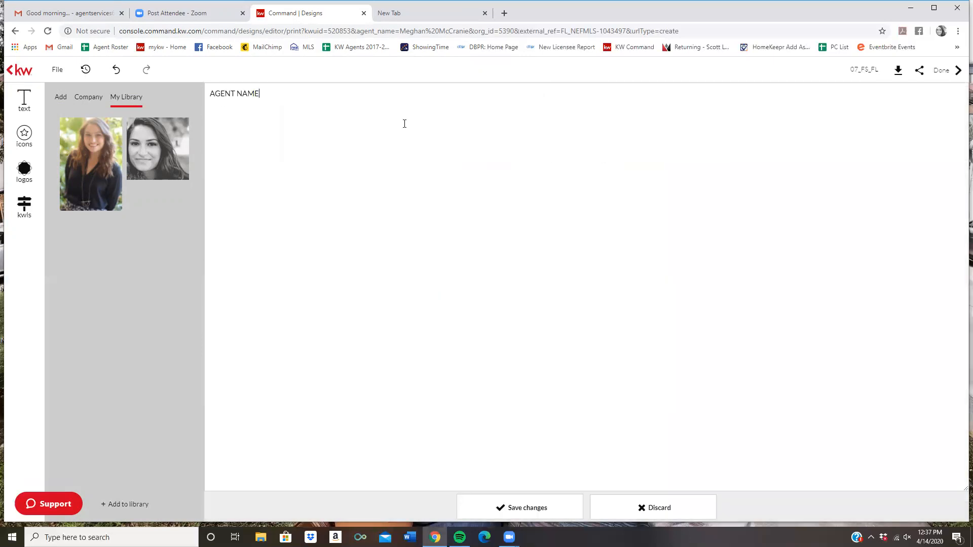
{"action": "key", "text": "ctrl+a"}
{"action": "type", "text": "Me"}
{"action": "left_click", "coordinate": [472, 508]}
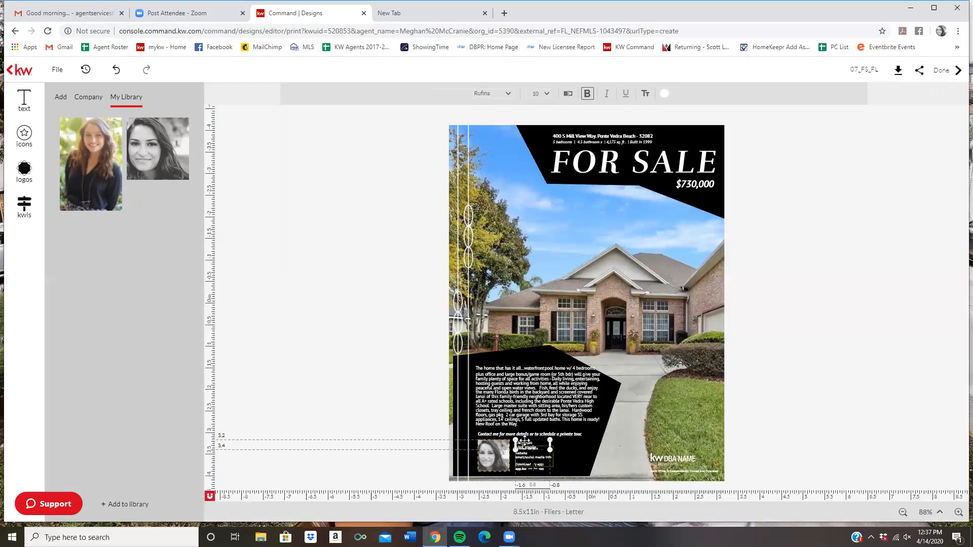
{"action": "left_click_drag", "start_coordinate": [551, 442], "coordinate": [579, 444]}
{"action": "left_click", "coordinate": [367, 373]}
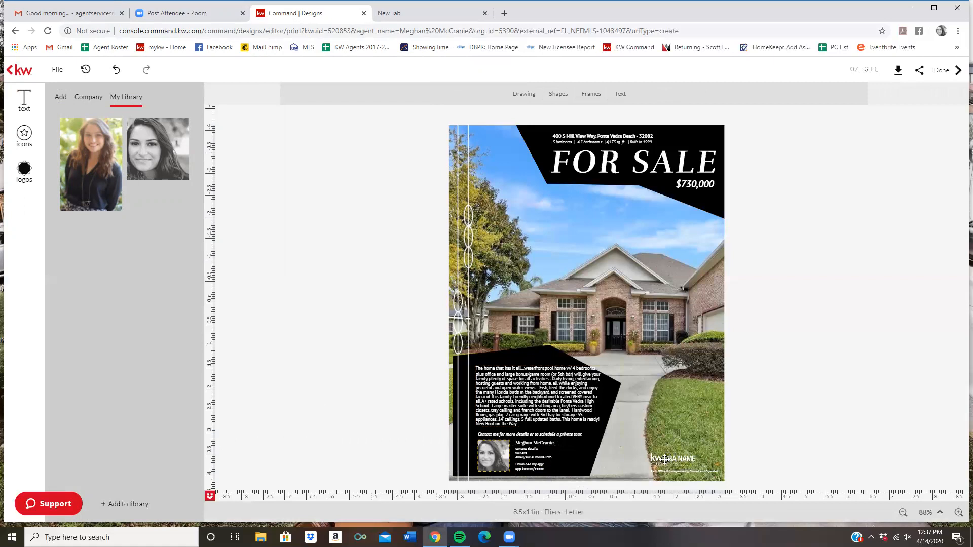
Step: Replace the bottom-right KW DBA NAME logo with the Atlantic Partners Keller Williams Realty library logo
{"action": "left_click", "coordinate": [88, 96]}
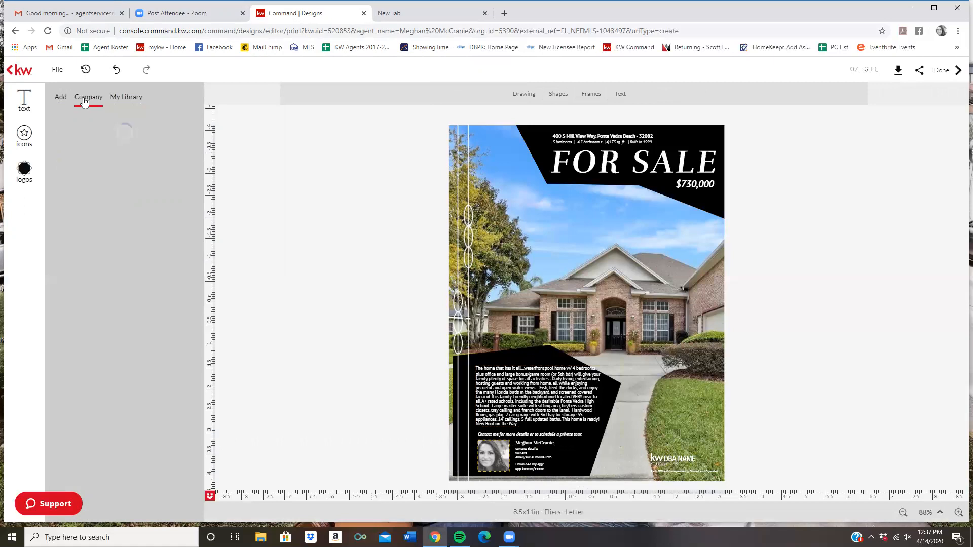
{"action": "left_click", "coordinate": [59, 97]}
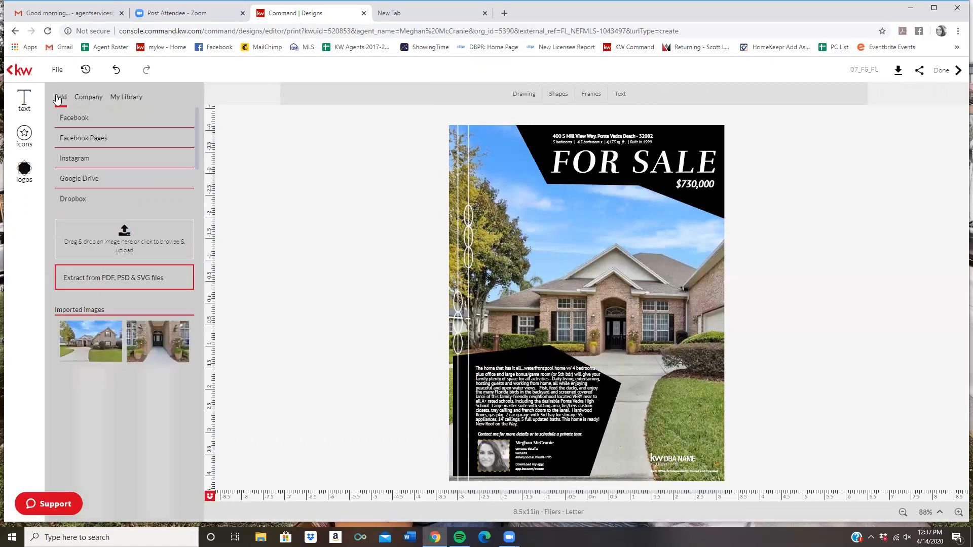
{"action": "left_click", "coordinate": [24, 167]}
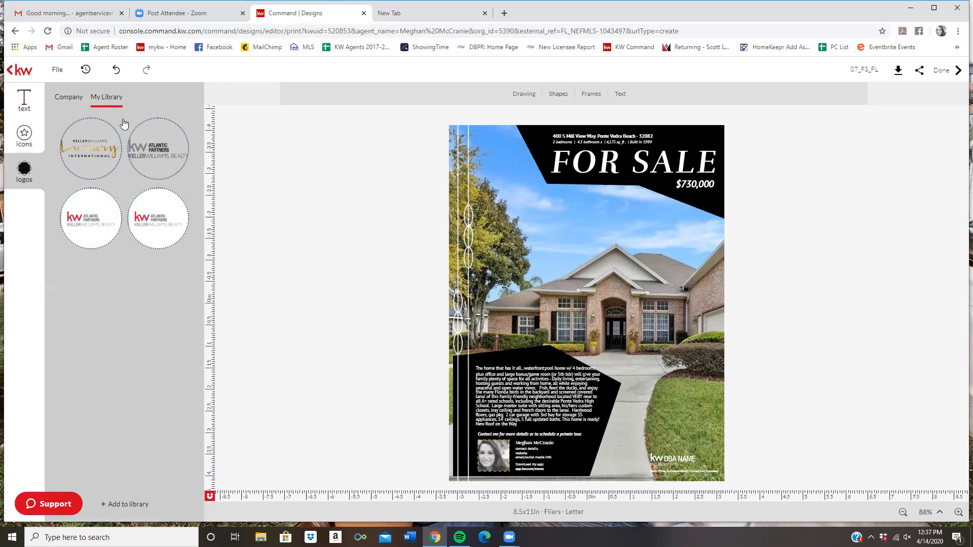
{"action": "mouse_move", "coordinate": [162, 169]}
{"action": "left_mouse_down"}
{"action": "mouse_move", "coordinate": [213, 208]}
{"action": "mouse_move", "coordinate": [671, 406]}
{"action": "mouse_move", "coordinate": [679, 465]}
{"action": "mouse_move", "coordinate": [380, 312]}
{"action": "mouse_move", "coordinate": [152, 157]}
{"action": "left_mouse_up"}
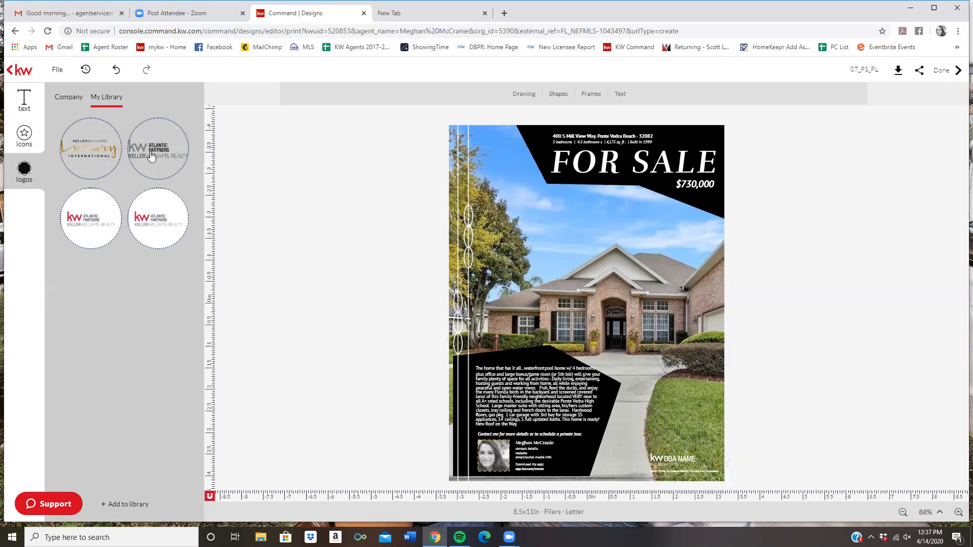
{"action": "left_click", "coordinate": [674, 458]}
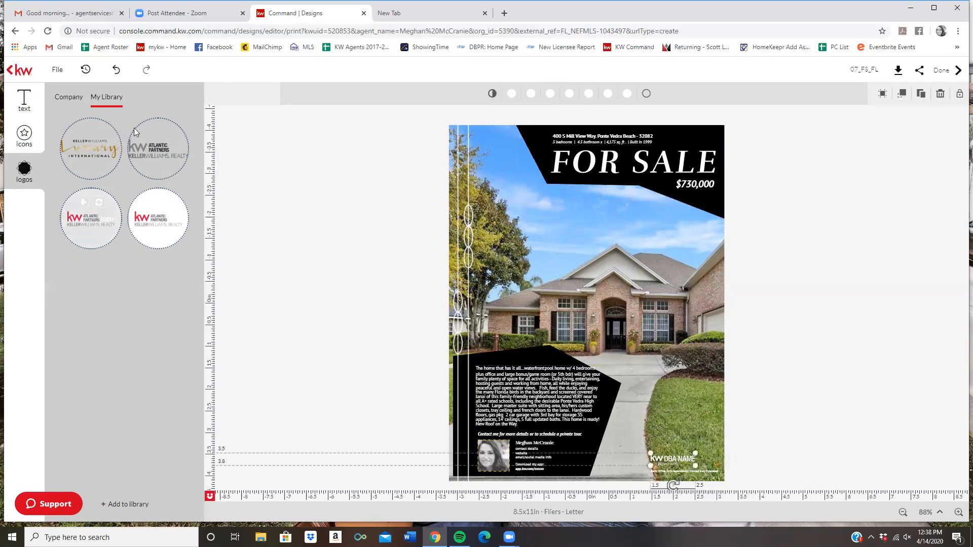
{"action": "left_click", "coordinate": [166, 133]}
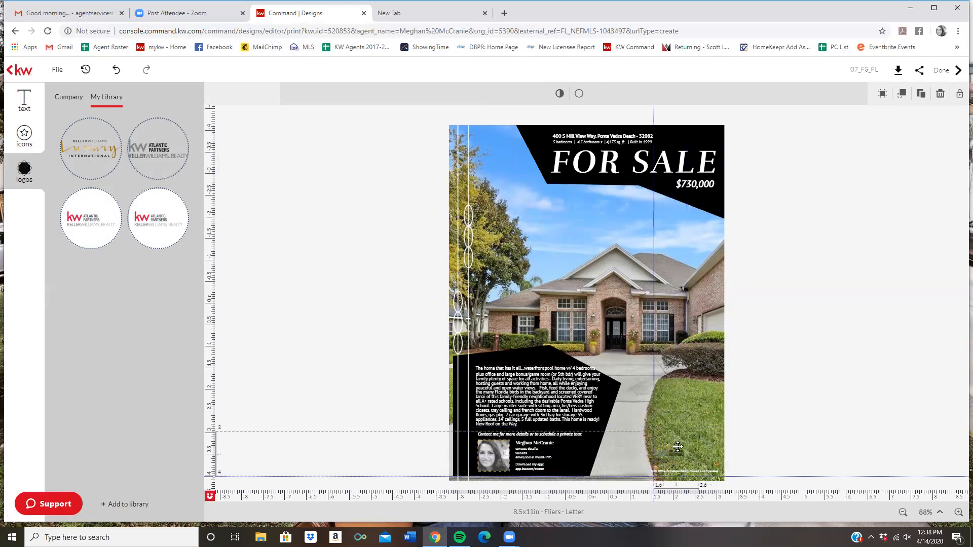
{"action": "left_click", "coordinate": [778, 391]}
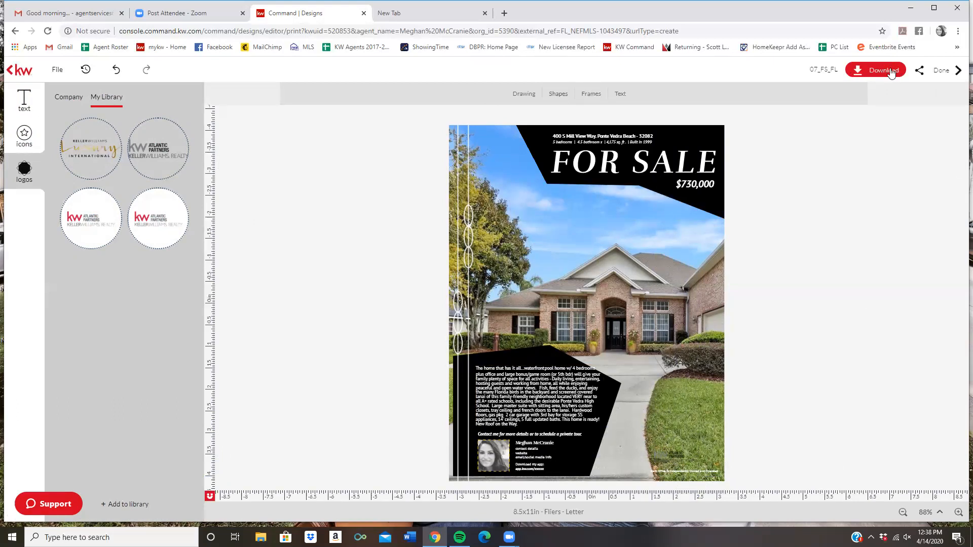
{"action": "left_click", "coordinate": [861, 72]}
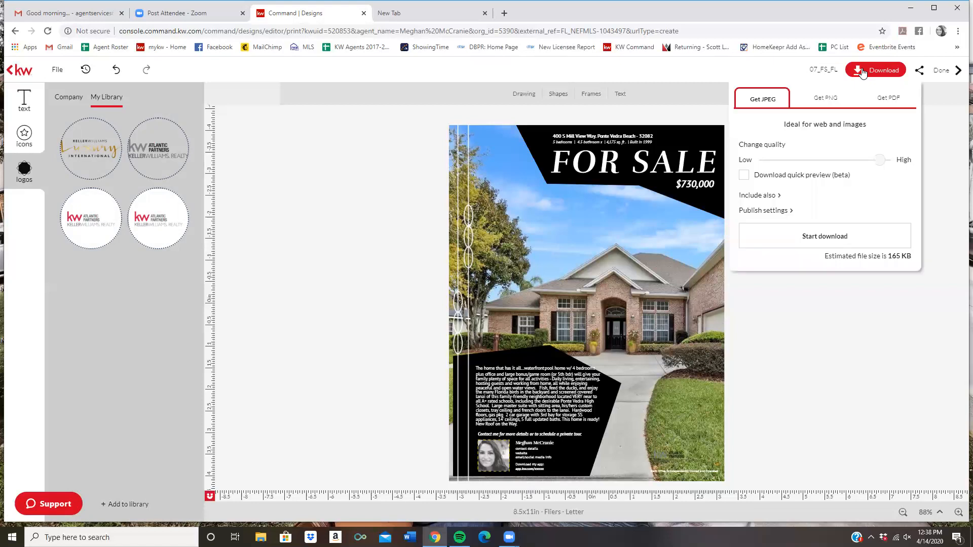
{"action": "left_click", "coordinate": [893, 102]}
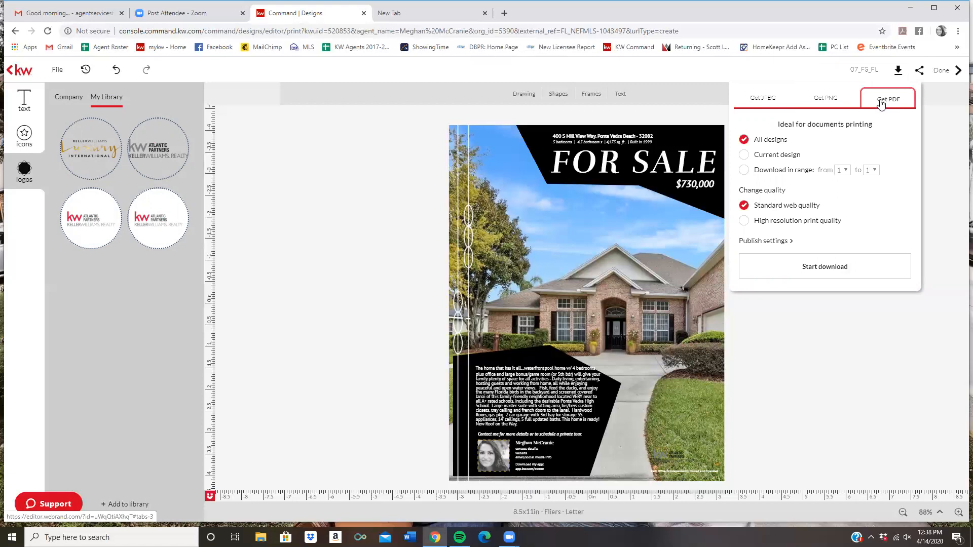
{"action": "left_click", "coordinate": [819, 101]}
{"action": "left_click", "coordinate": [763, 101]}
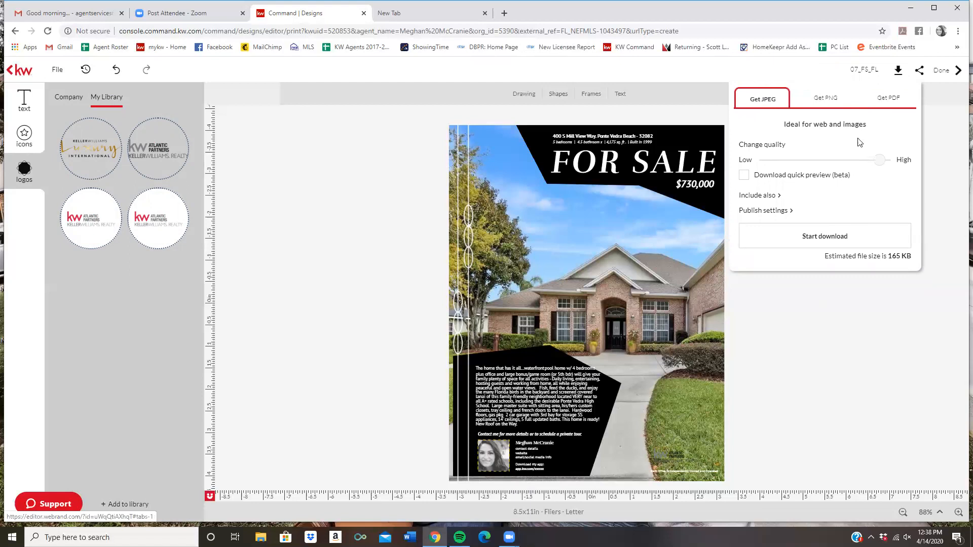
{"action": "left_click", "coordinate": [875, 104]}
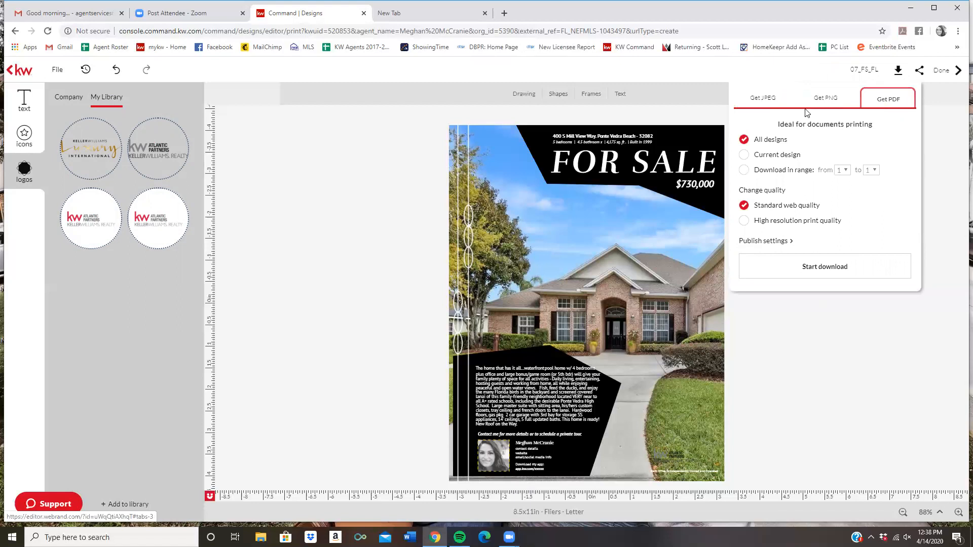
{"action": "left_click", "coordinate": [940, 165]}
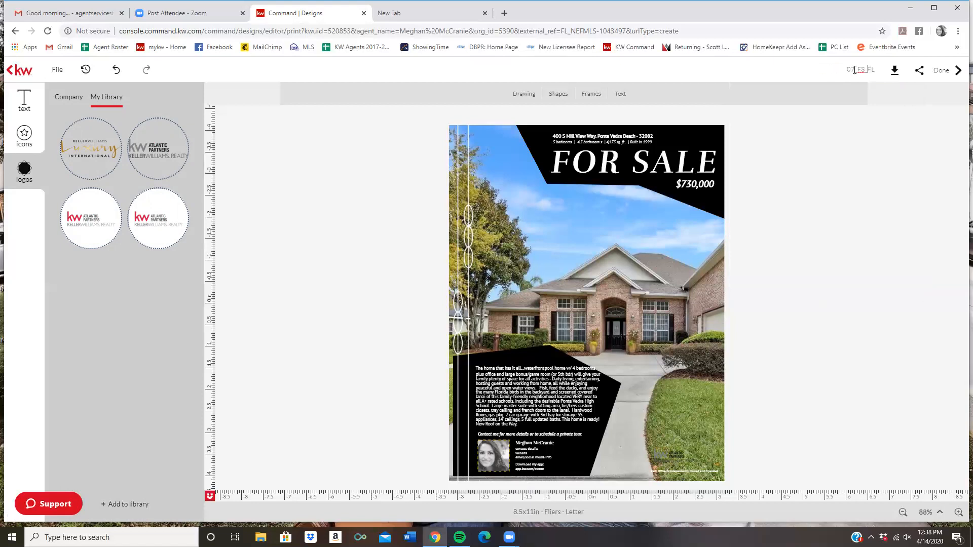
{"action": "left_click_drag", "start_coordinate": [879, 69], "coordinate": [847, 67]}
{"action": "left_click", "coordinate": [946, 73]}
{"action": "left_click", "coordinate": [525, 329]}
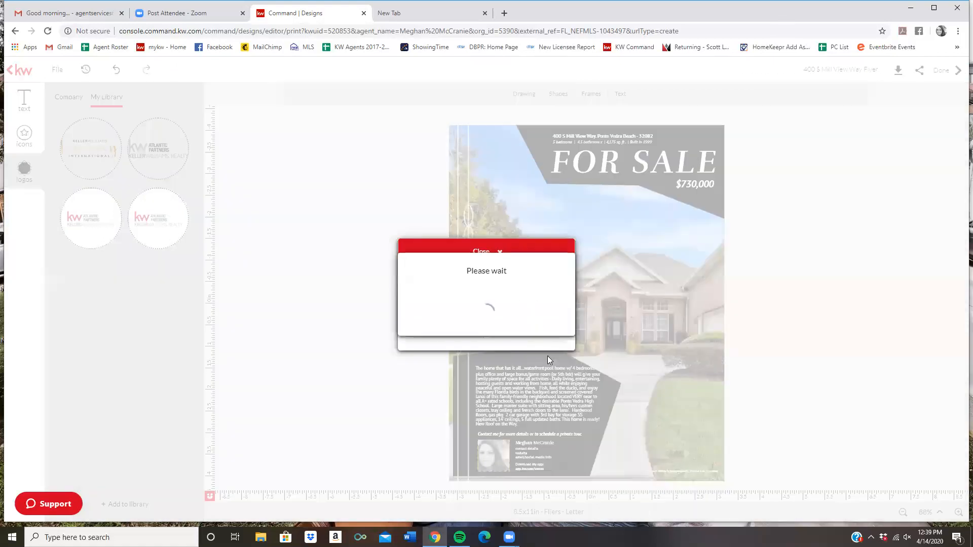